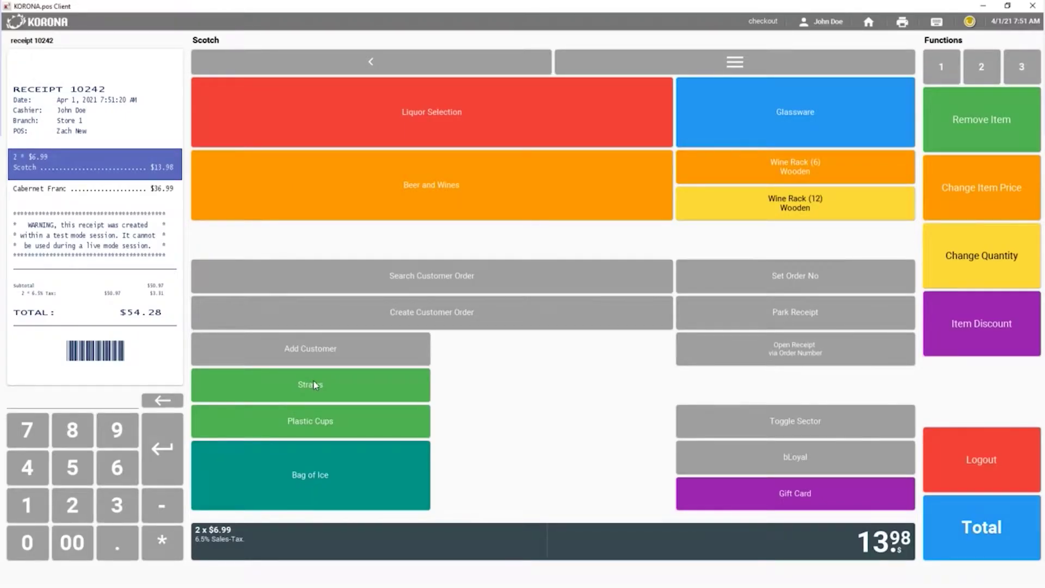
click(982, 66)
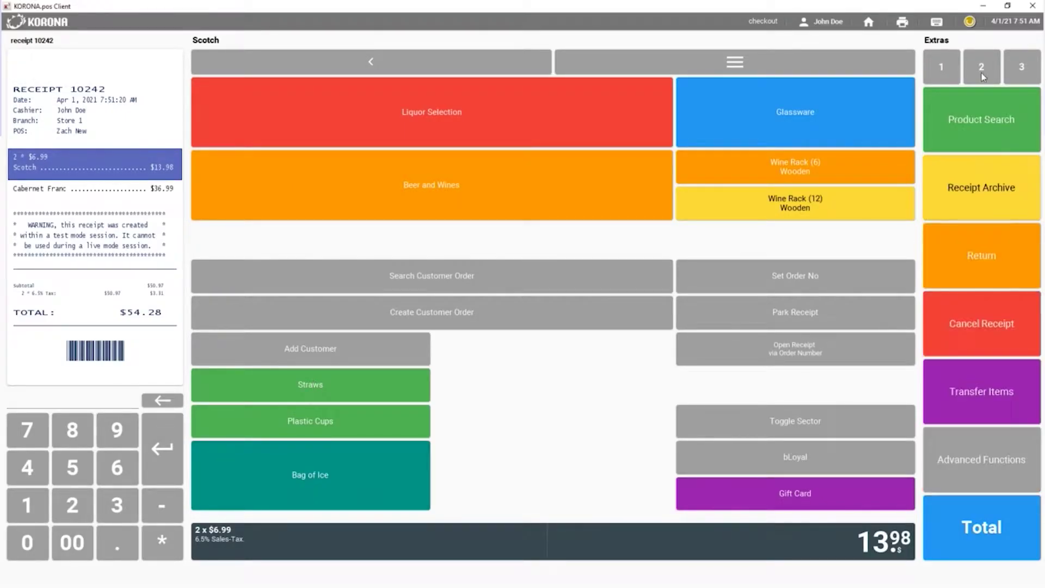
click(952, 73)
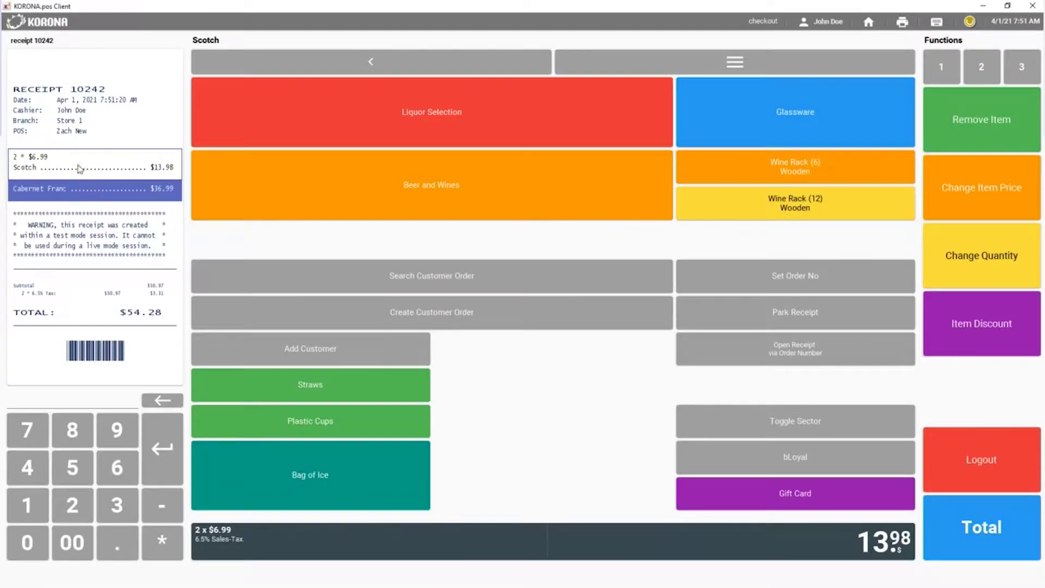
click(76, 188)
click(76, 168)
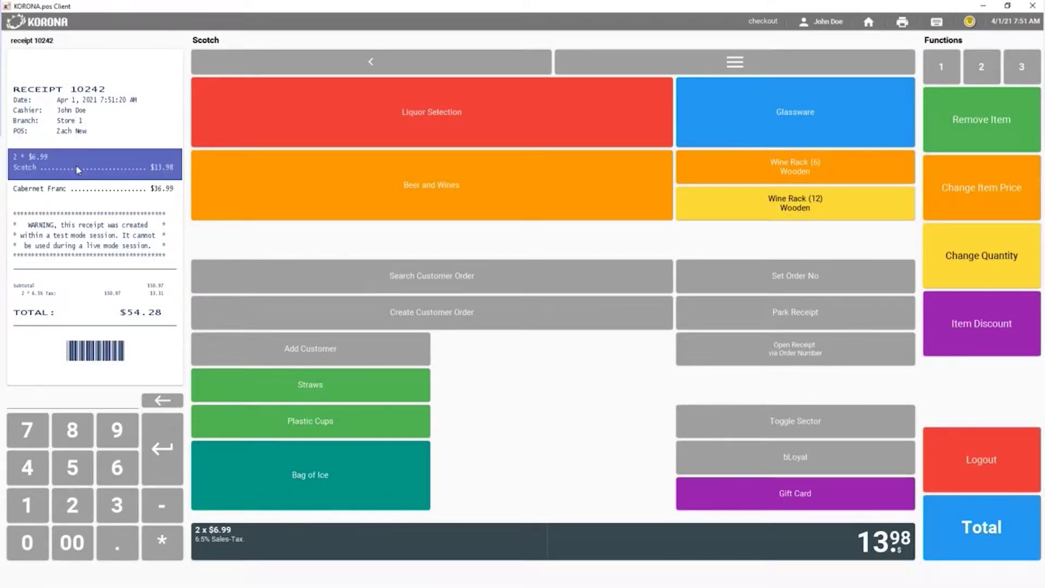
click(79, 190)
click(82, 173)
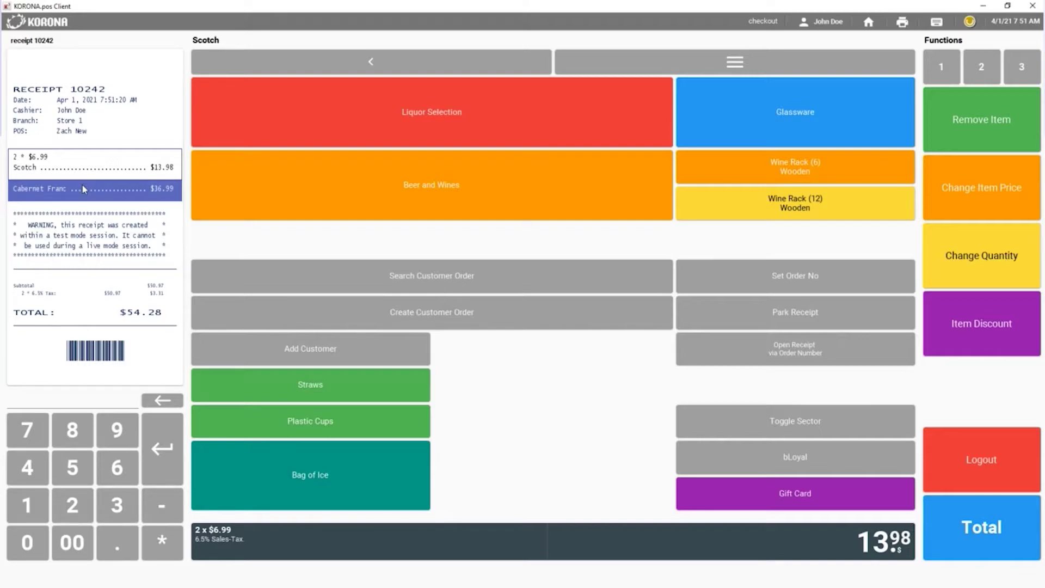
Apply a 10% item discount to the Cabernet Franc on the receipt.
click(84, 190)
click(37, 511)
click(31, 546)
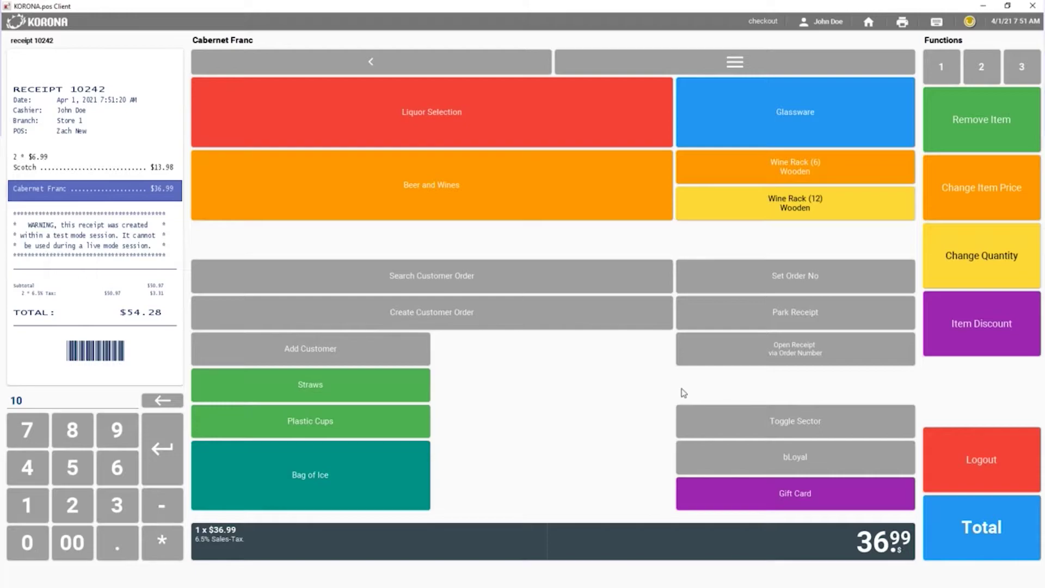
click(1013, 326)
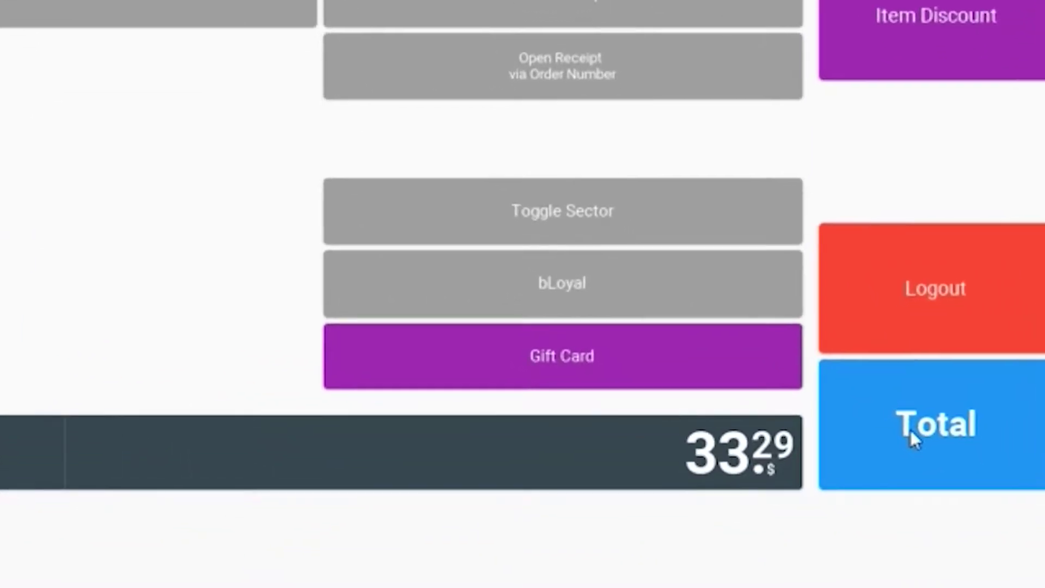
Total the receipt, pay it in cash with a $100 bill and dismiss the test mode notice.
click(971, 535)
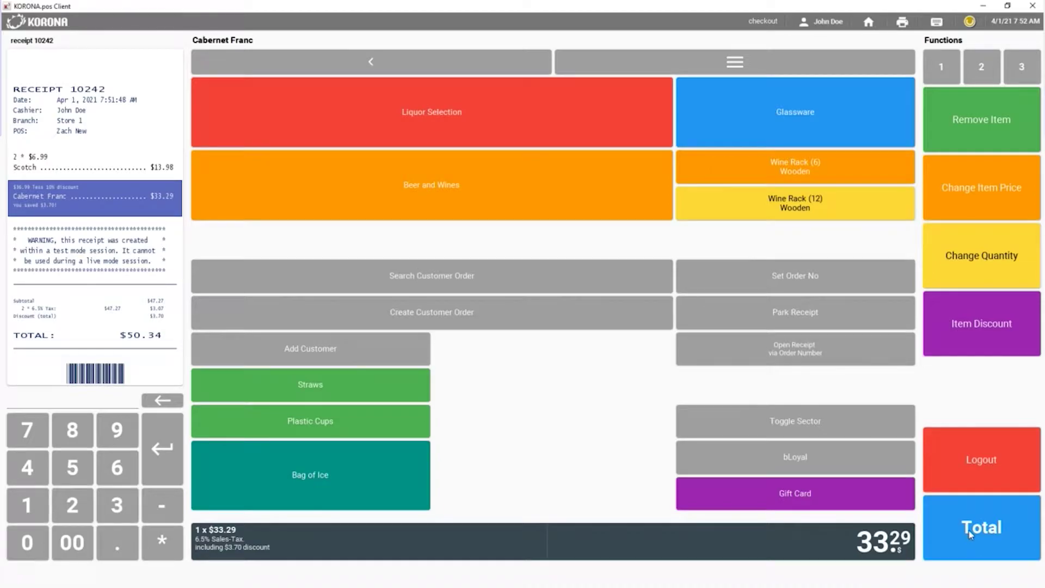
click(969, 531)
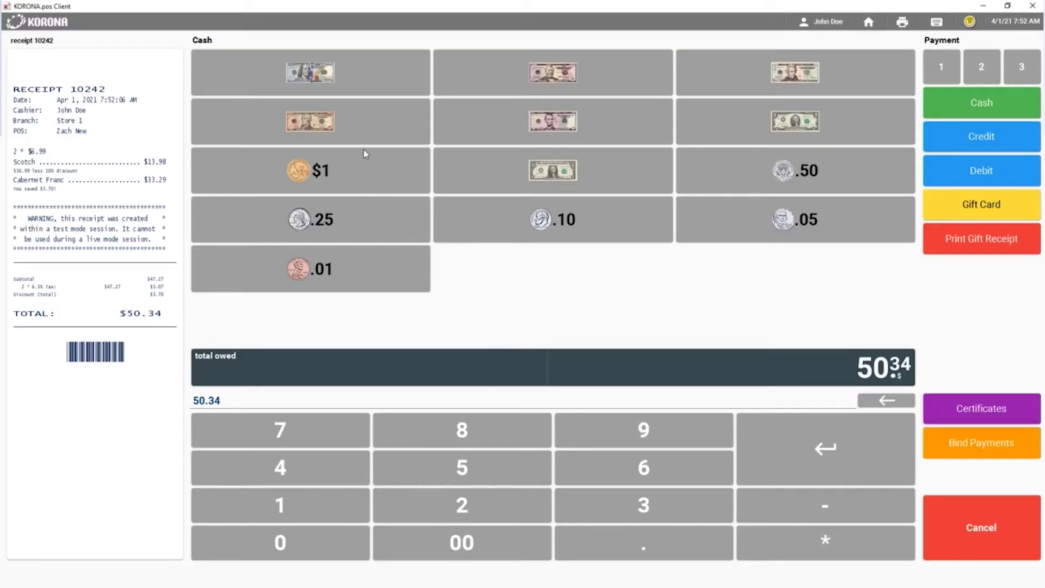
click(352, 77)
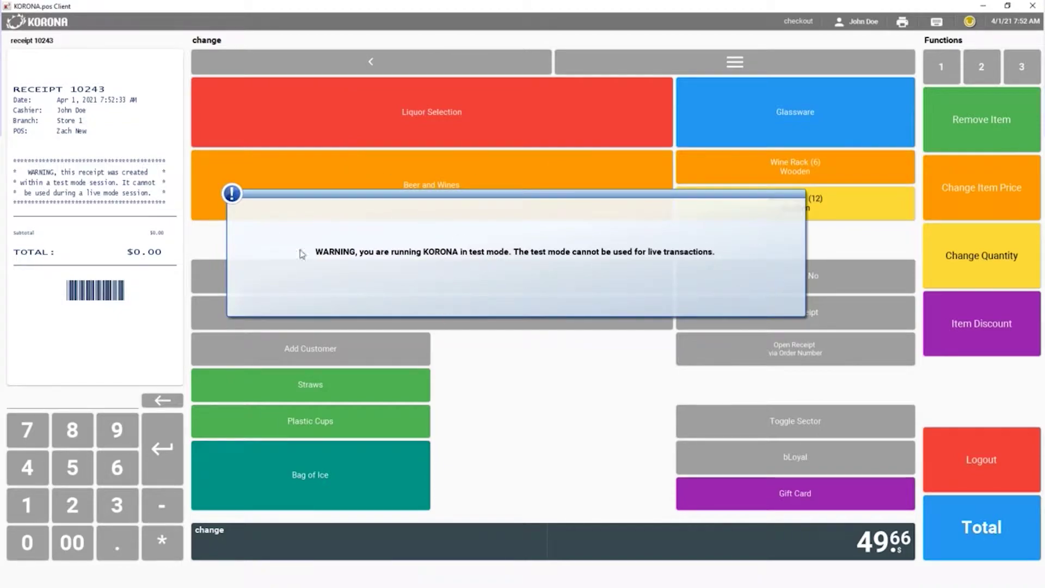
click(577, 260)
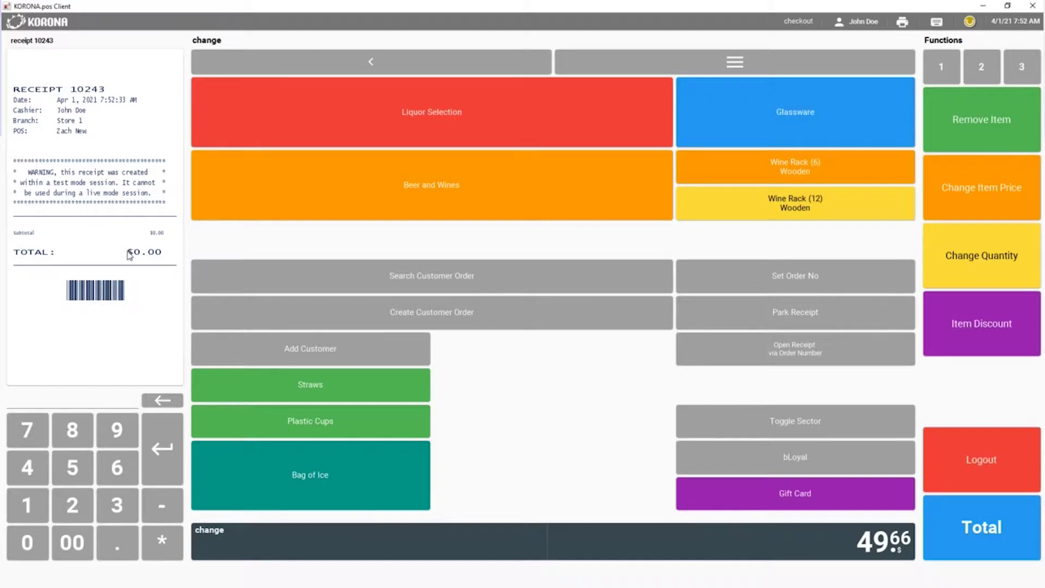
Search the products for "cab" and add the Cabernet Franc to the new receipt.
click(974, 72)
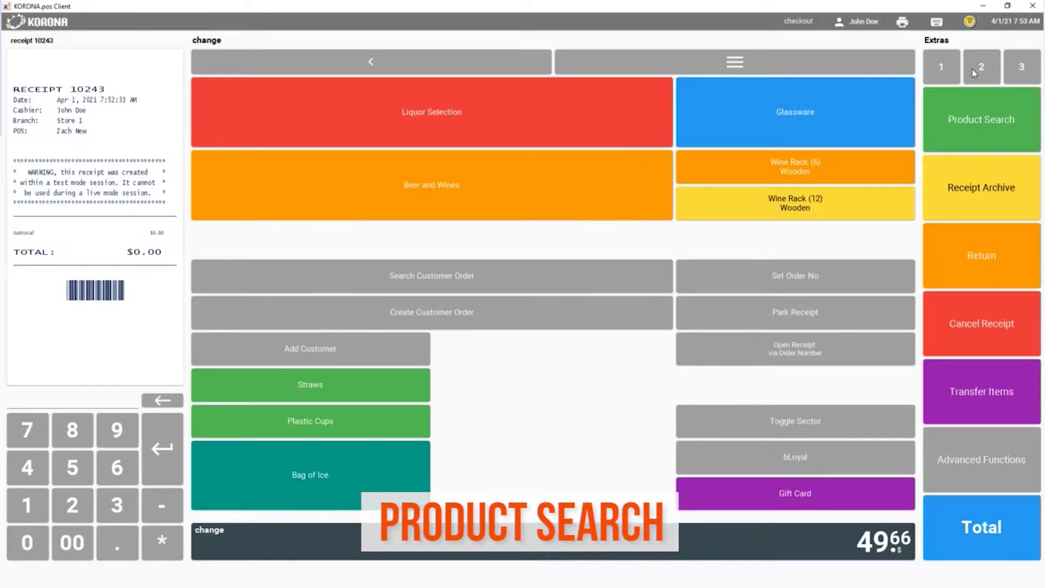
click(980, 148)
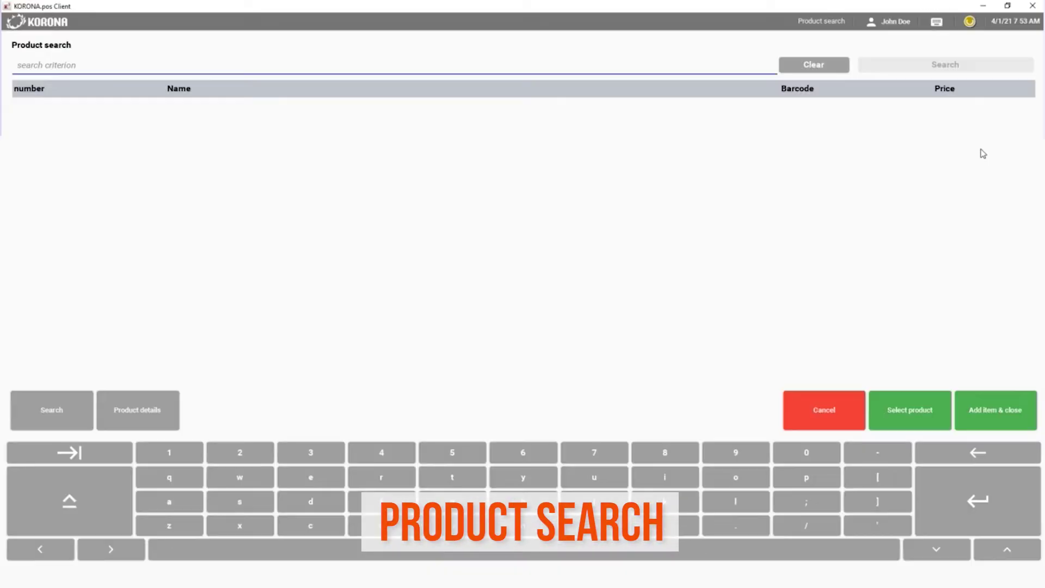
text(cab)
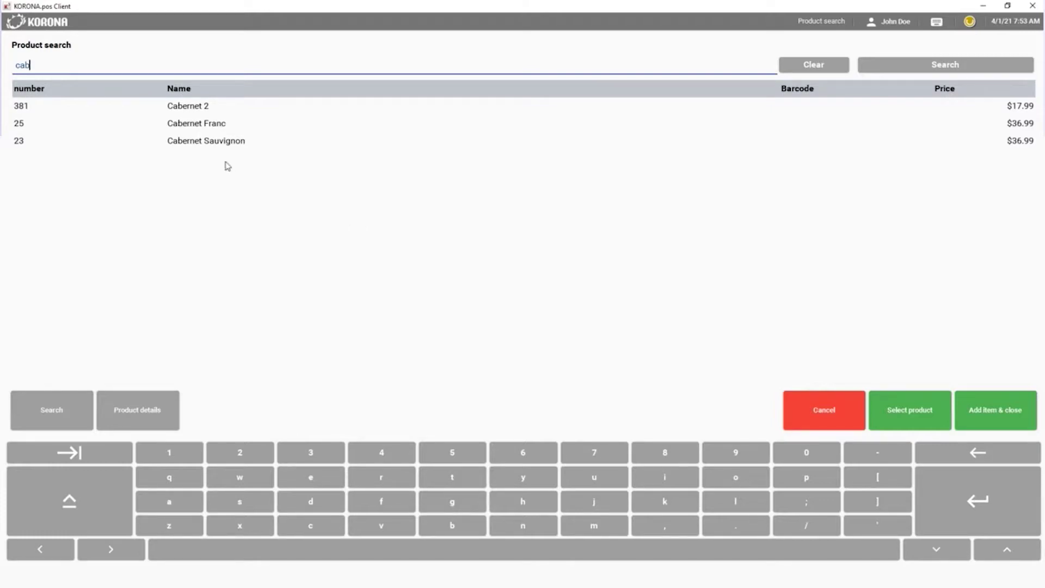
click(215, 129)
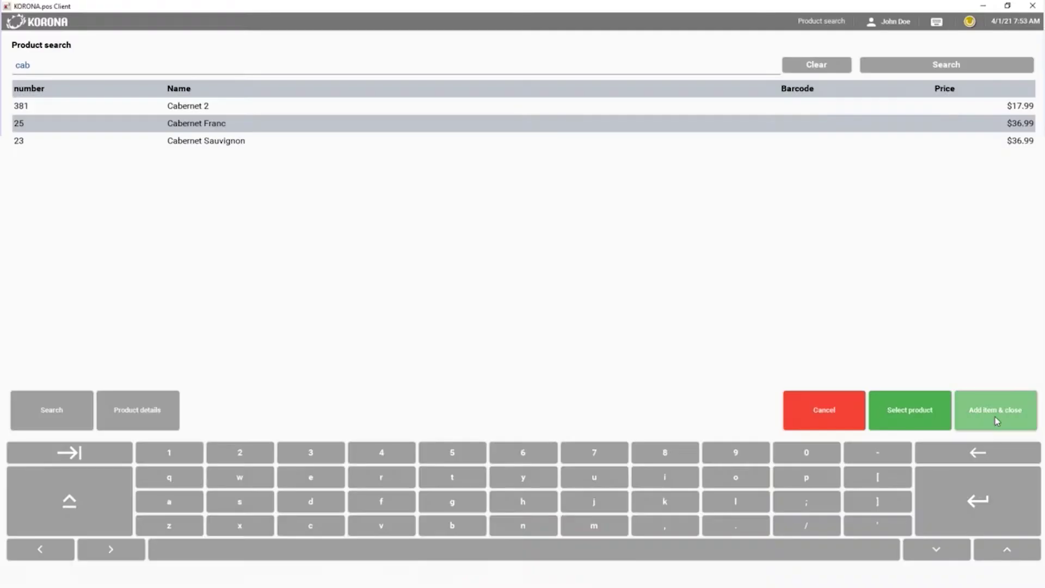
click(898, 542)
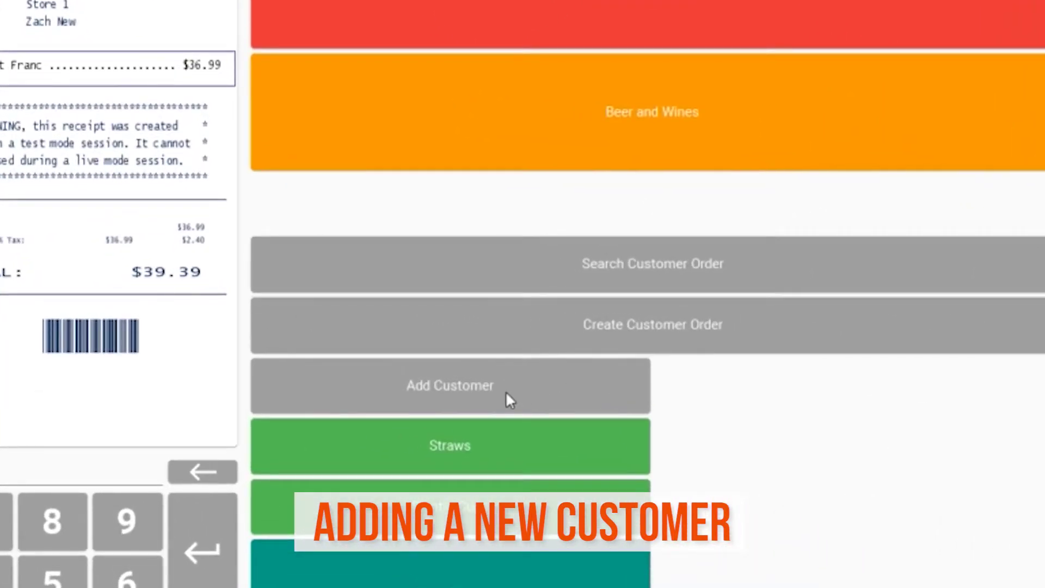
Search for the customer by first name and assign the matching record with both first name and surname to the receipt.
click(506, 393)
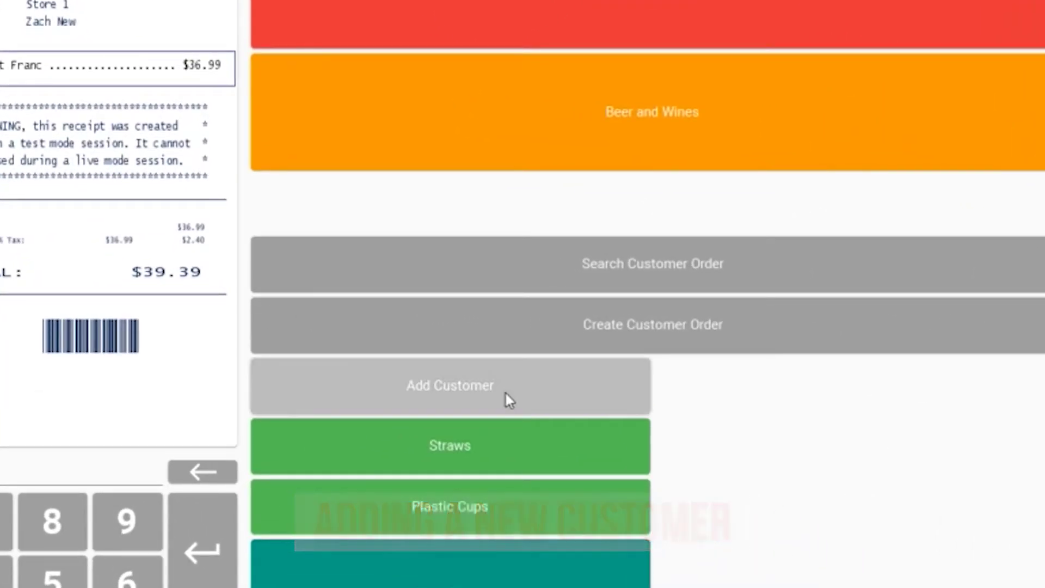
text(zach)
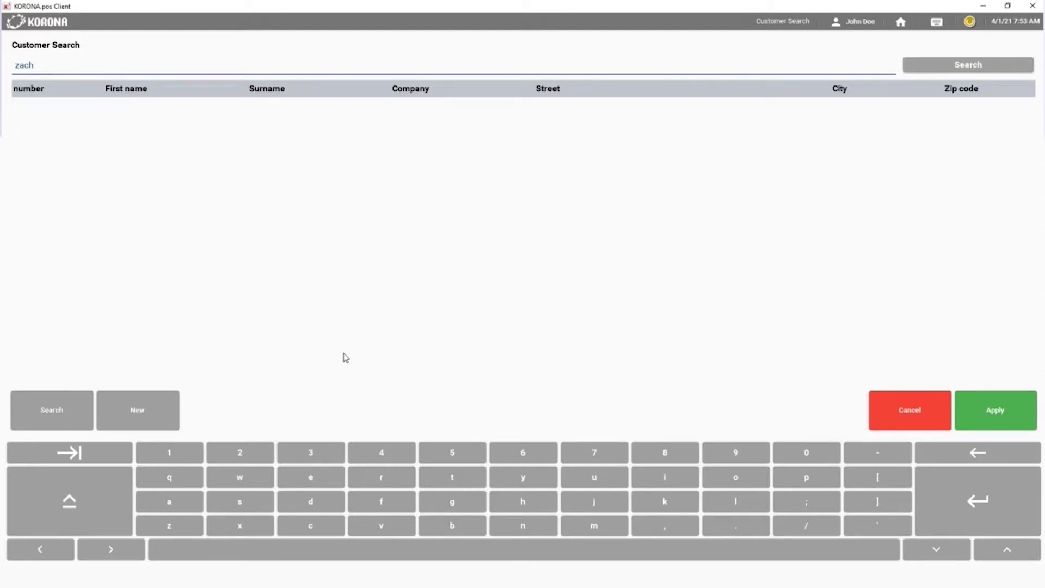
key(Return)
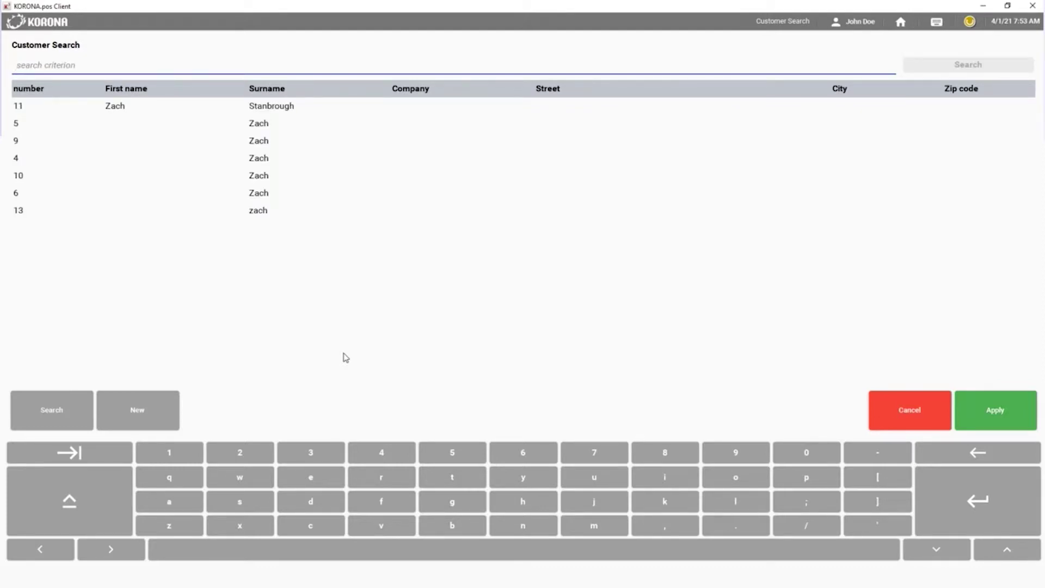
click(201, 112)
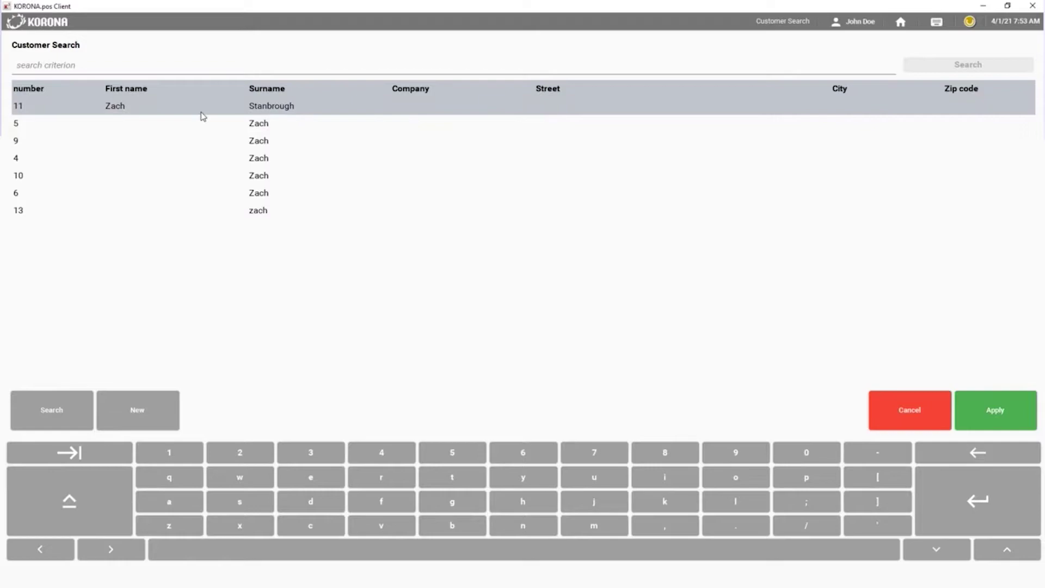
click(988, 413)
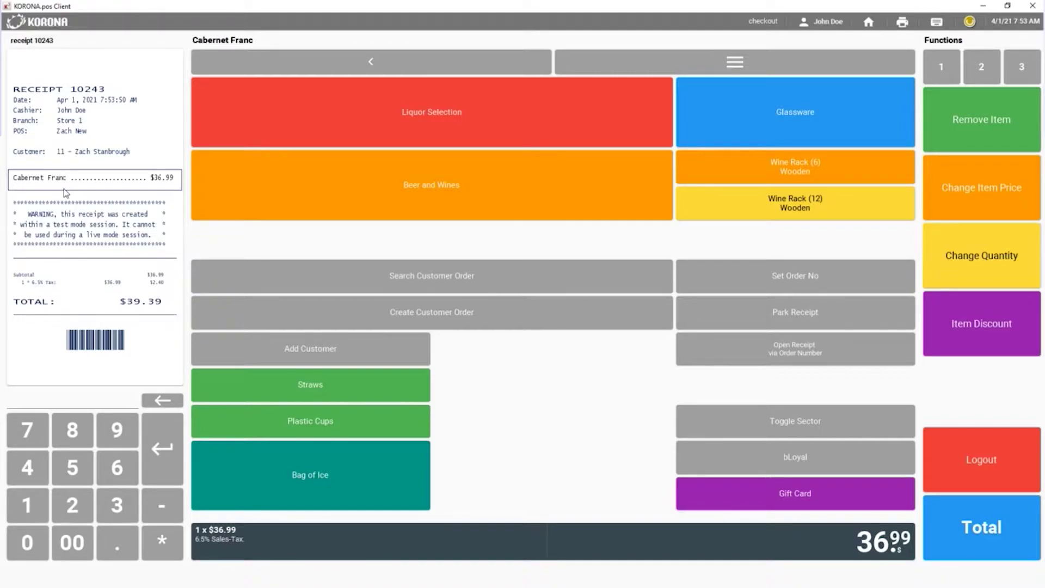
Create a new customer record with first name and surname in the Default customer group and add it.
click(302, 354)
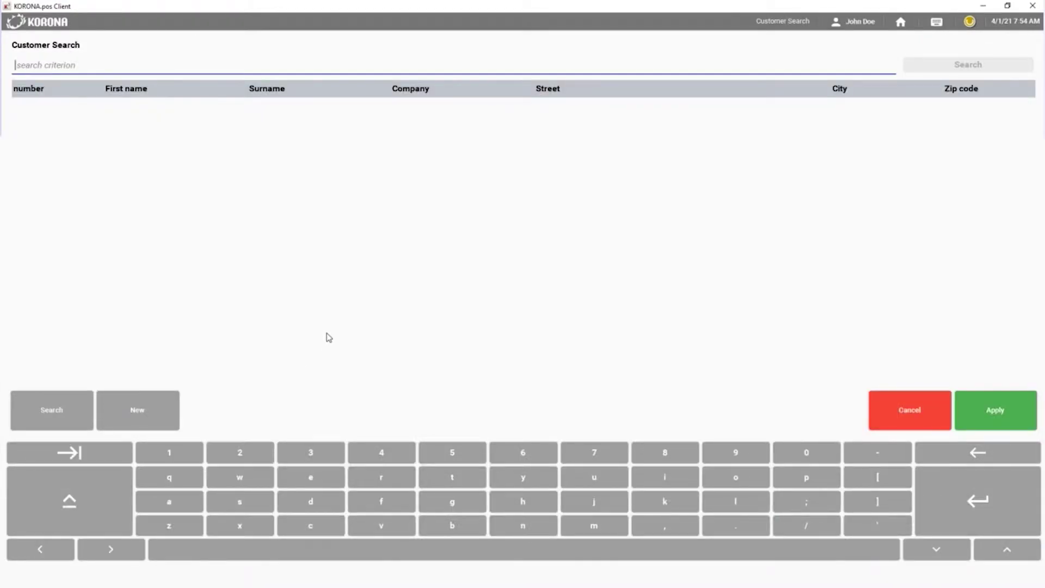
click(153, 409)
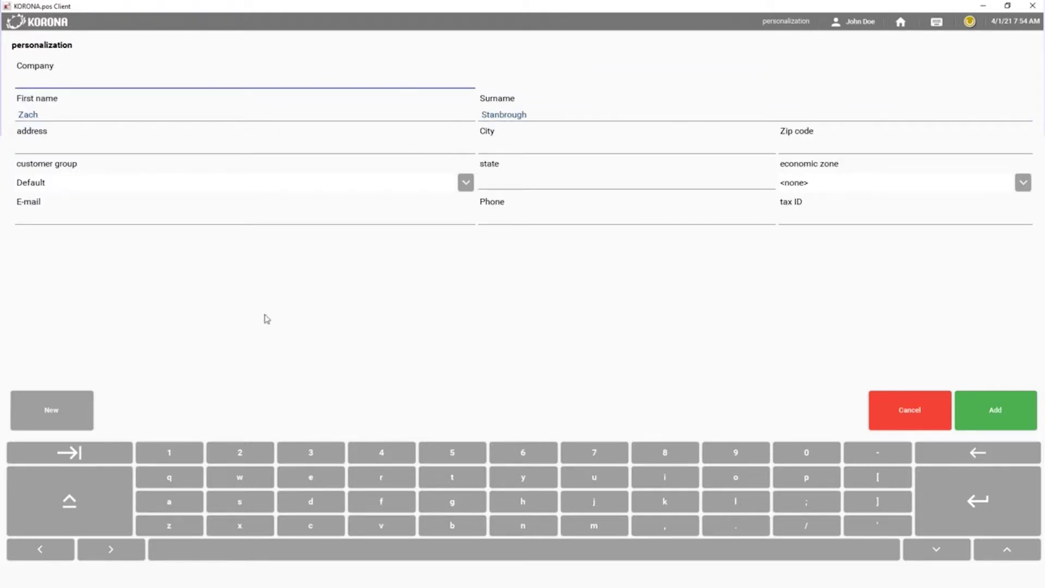
click(991, 412)
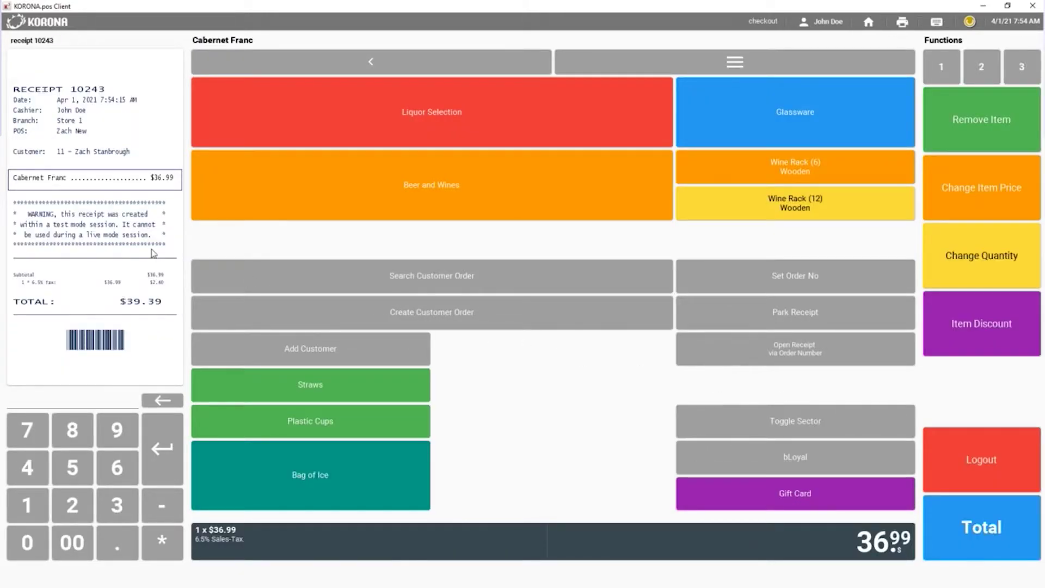
Add a Michelob Ultra from Beer and Wines to the receipt and pay the total in cash with a $50 bill.
click(505, 197)
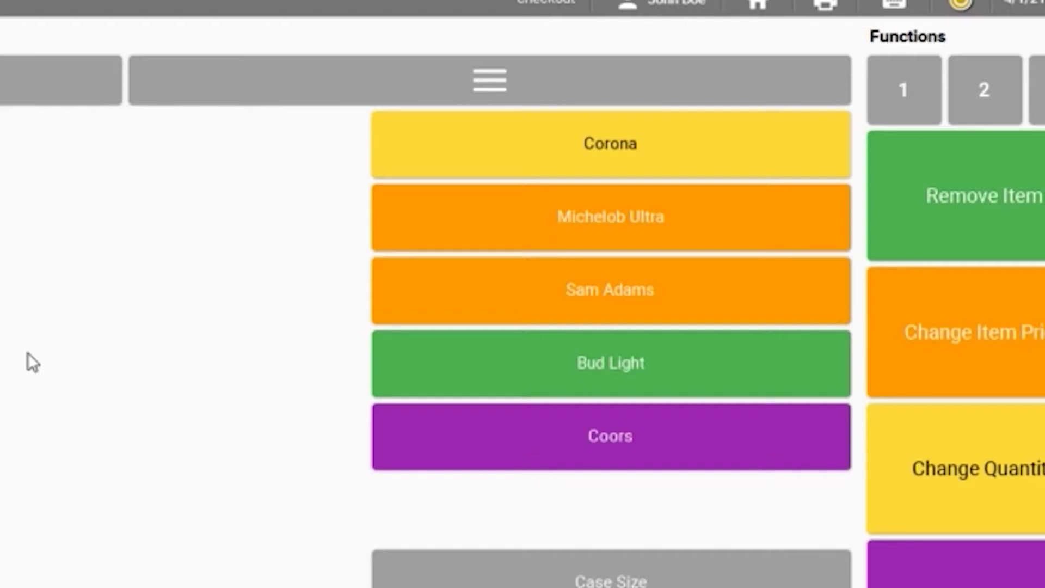
click(611, 216)
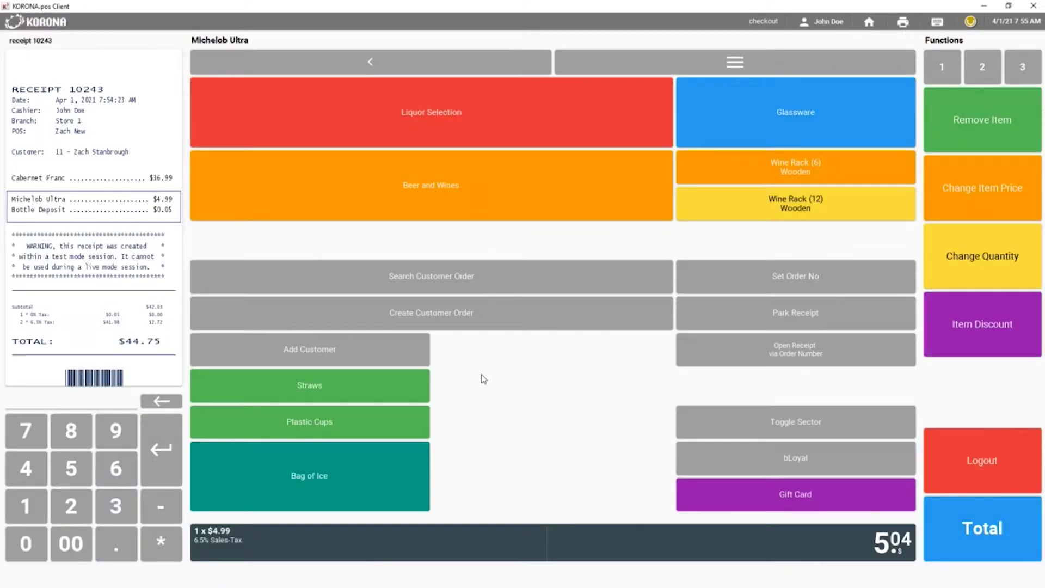
click(961, 528)
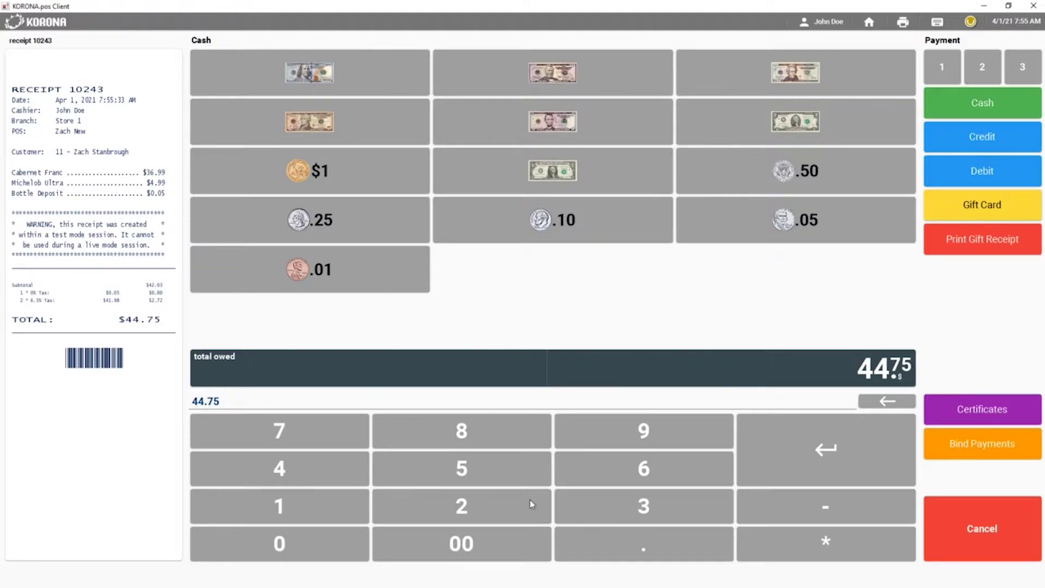
click(573, 77)
click(508, 262)
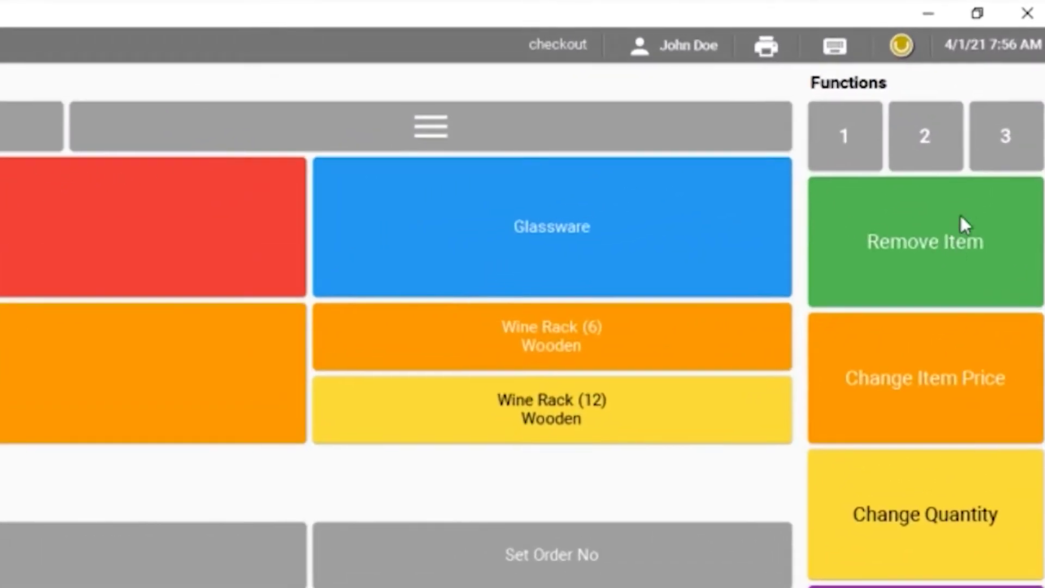
Open the receipt archive and view the two completed receipts preceding the most recent one.
click(1017, 87)
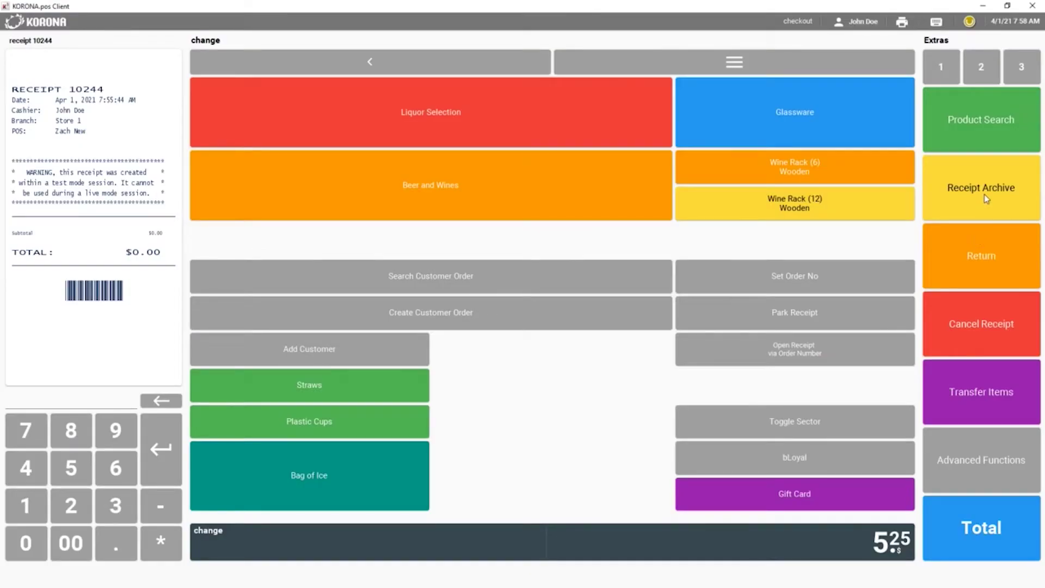
click(985, 190)
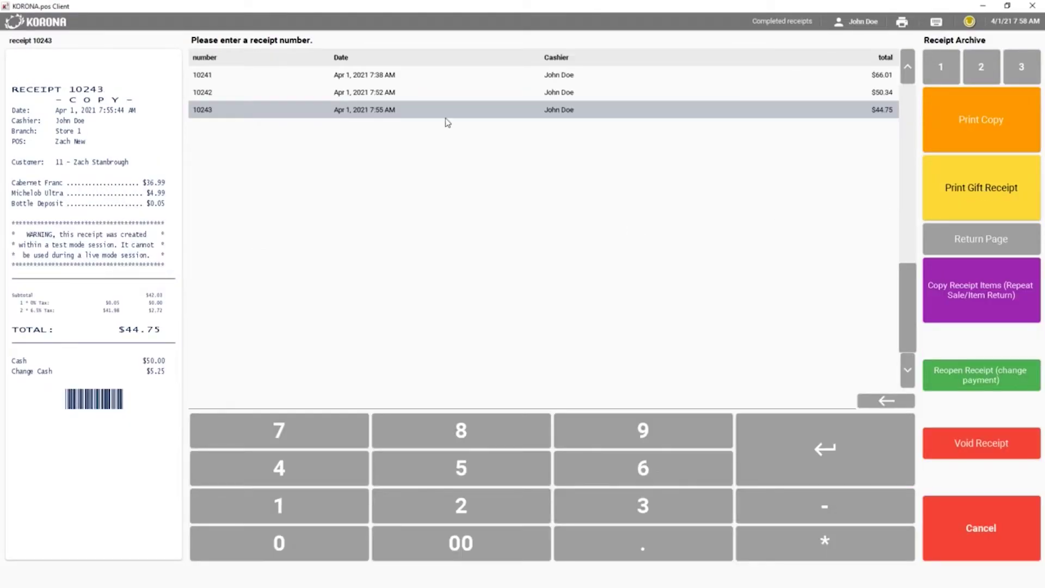
click(448, 97)
click(446, 77)
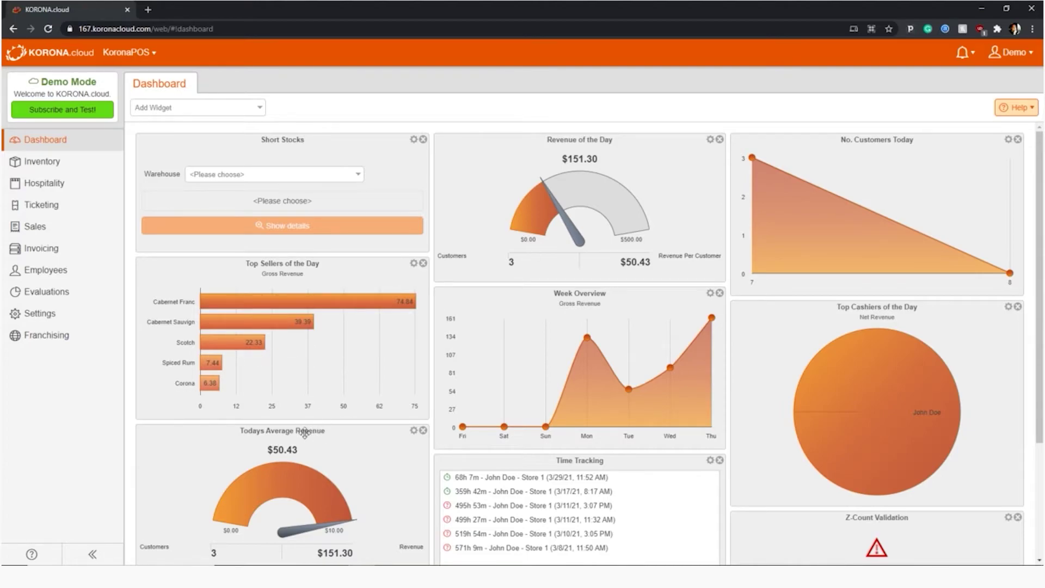
On the KORONA.cloud dashboard, move the Todays Average Revenue, Time Tracking and Z-Count Validation widgets up one place in their columns.
drag(299, 431, 300, 265)
drag(566, 460, 564, 291)
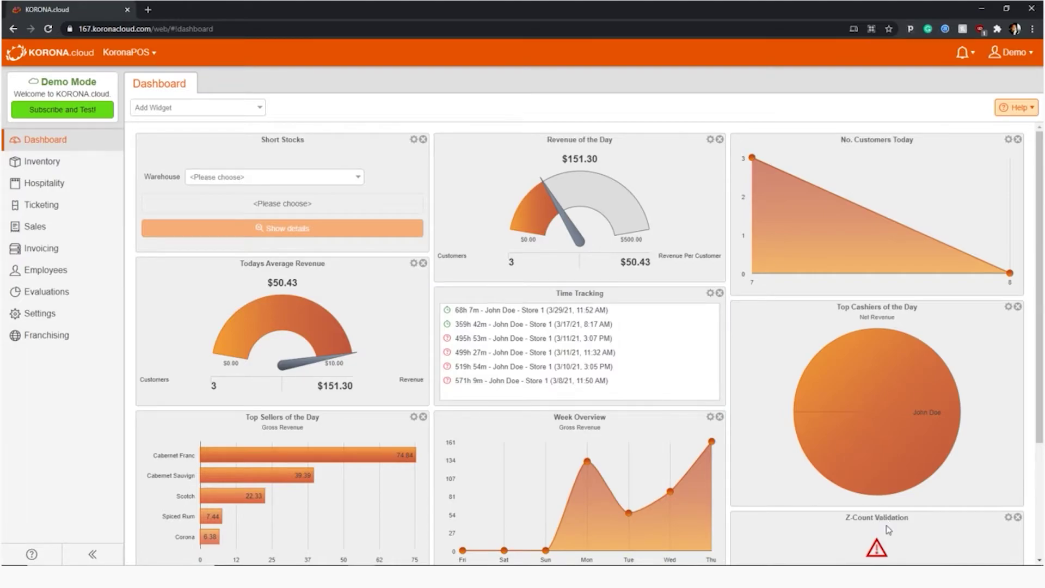
drag(882, 515, 889, 309)
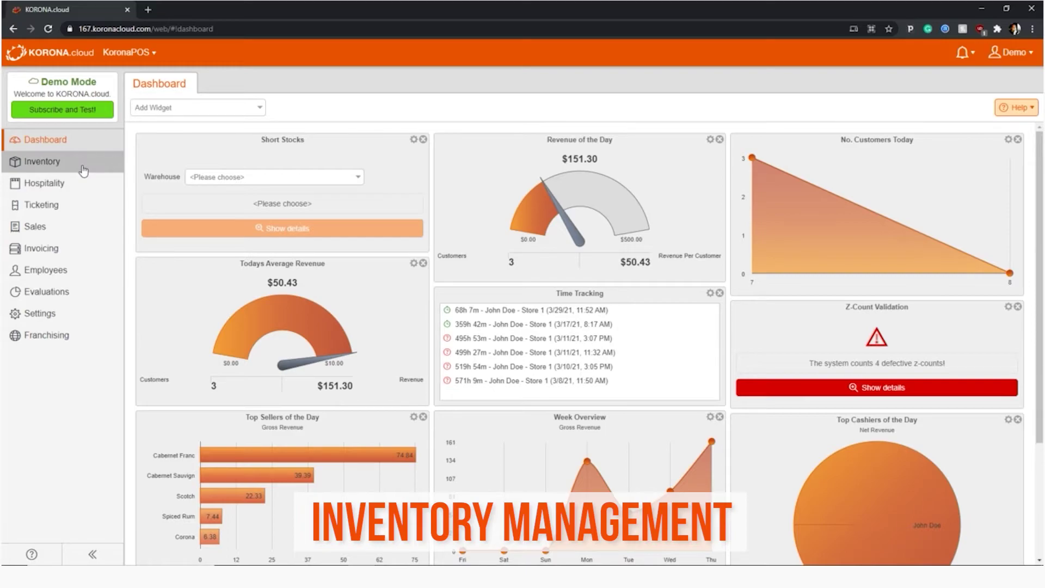
Expand the Inventory section and set the Short Stocks widget's warehouse to Store 1.
click(83, 171)
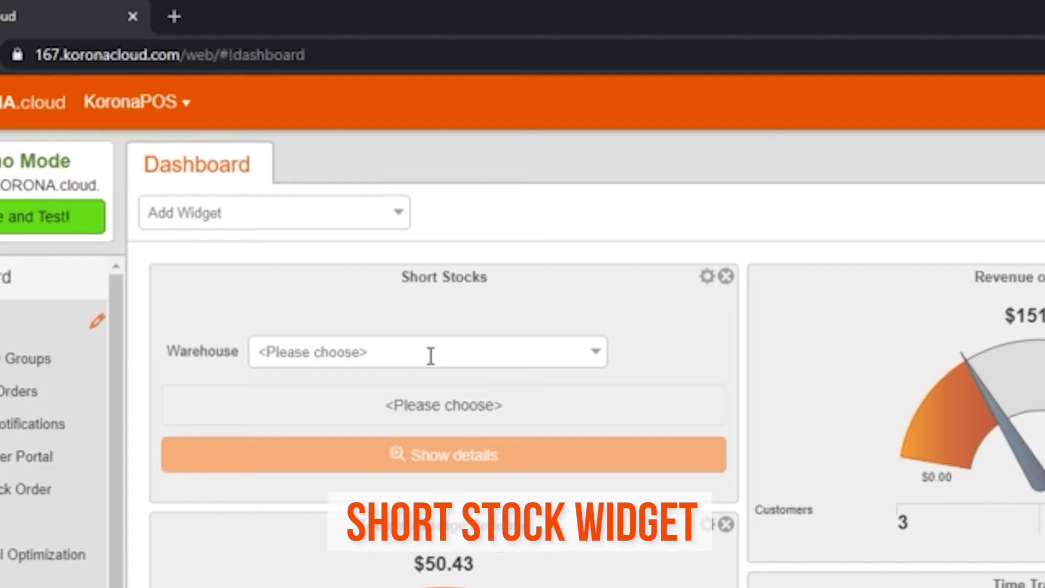
click(594, 355)
click(403, 392)
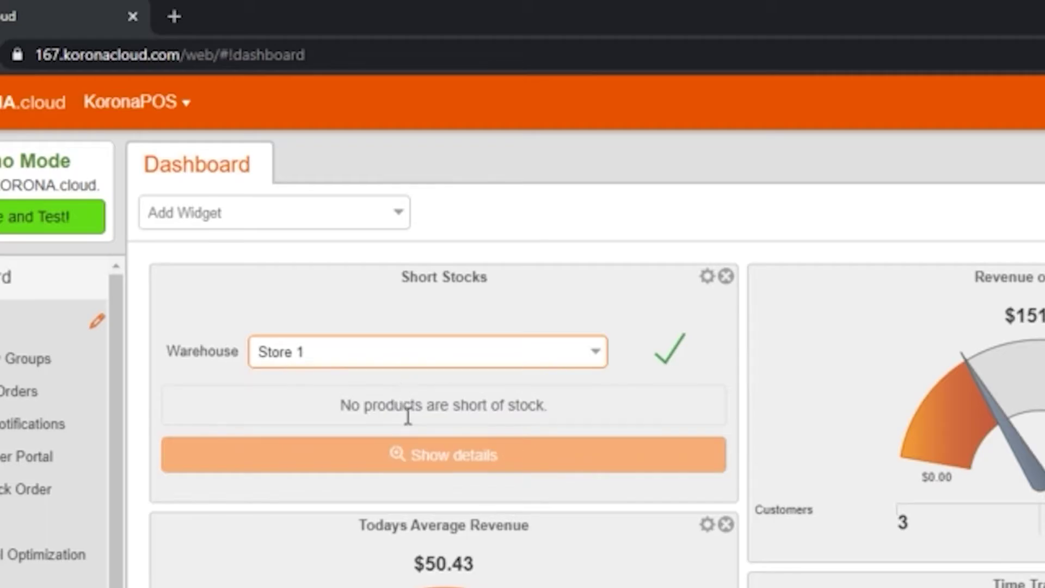
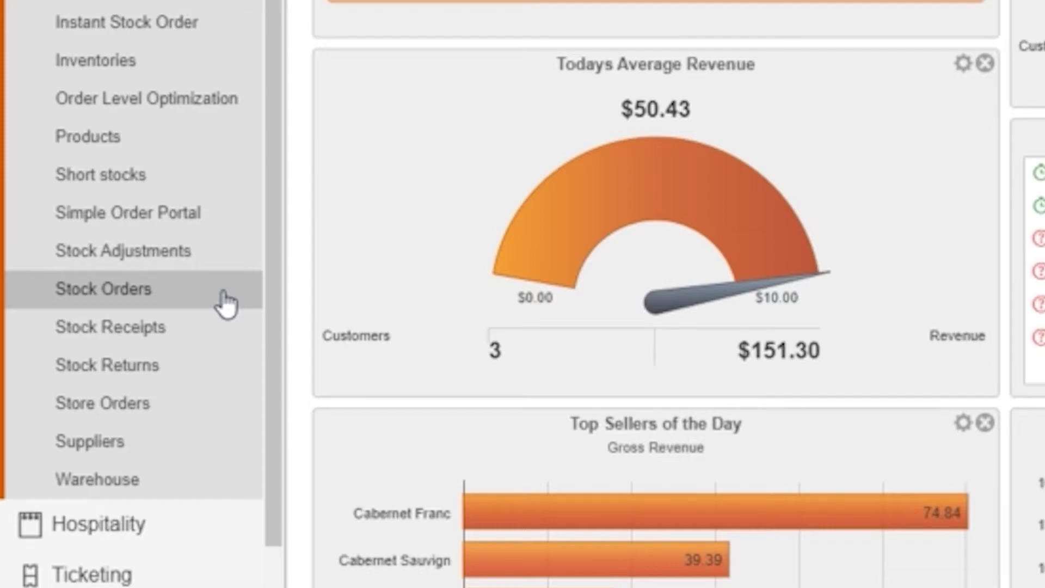
Open the stock orders list and start a new stock order using the Stock Order From Sales option.
click(191, 299)
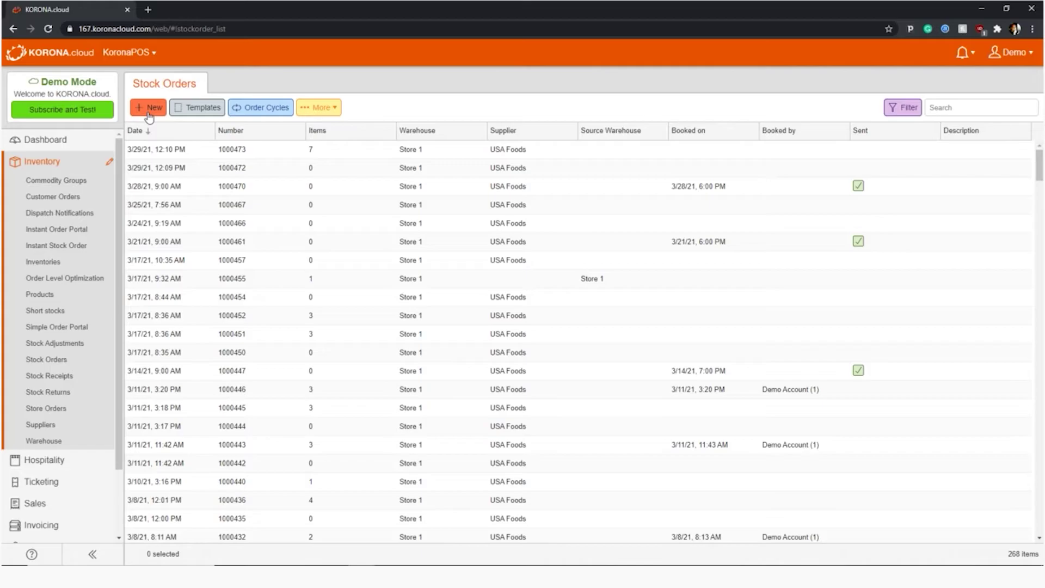
click(148, 109)
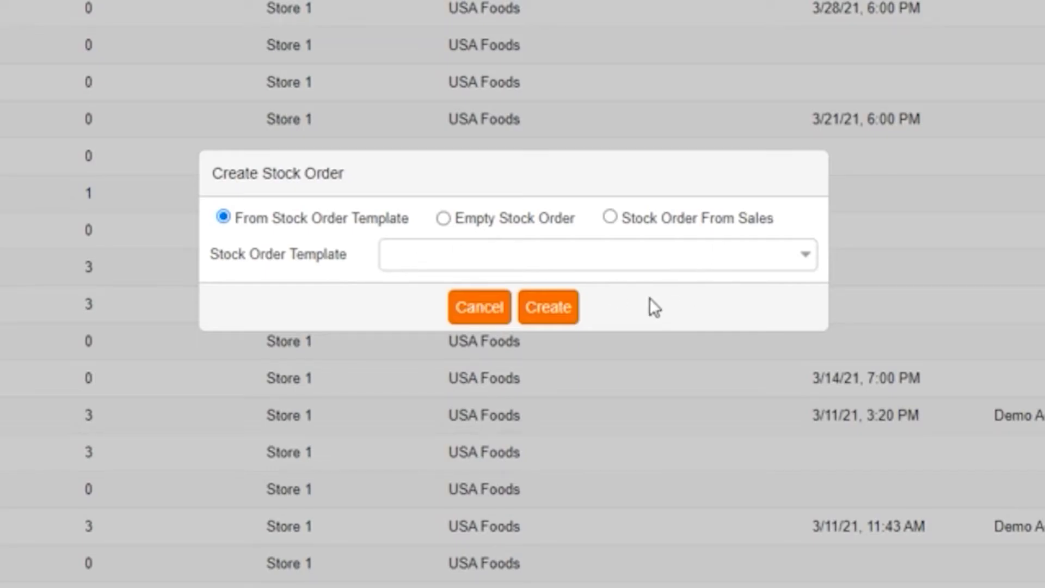
click(609, 217)
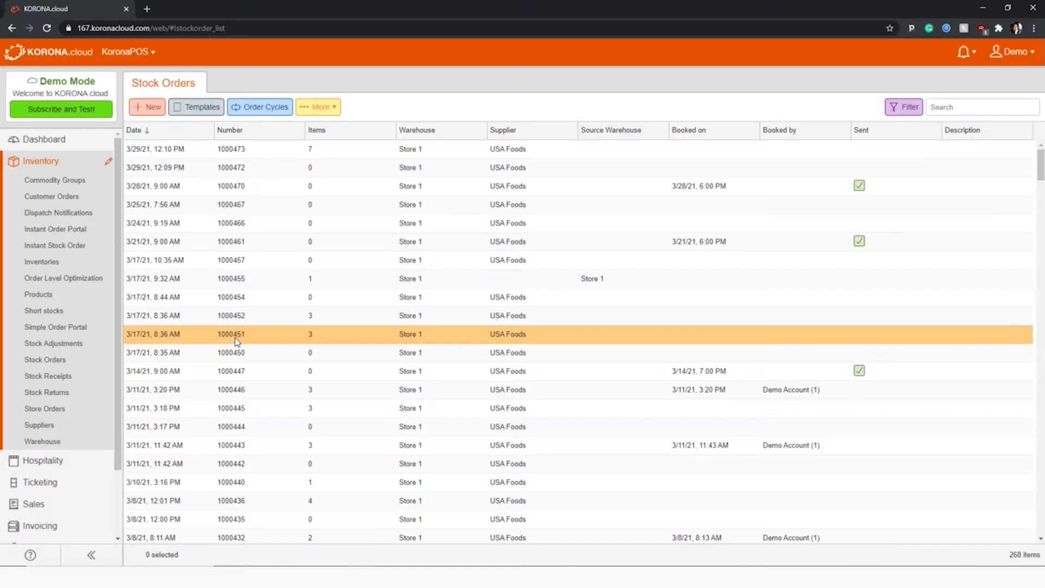
Open the stock receipts list and set up a new receipt from the newest USA Foods stock order for Store 1.
click(48, 376)
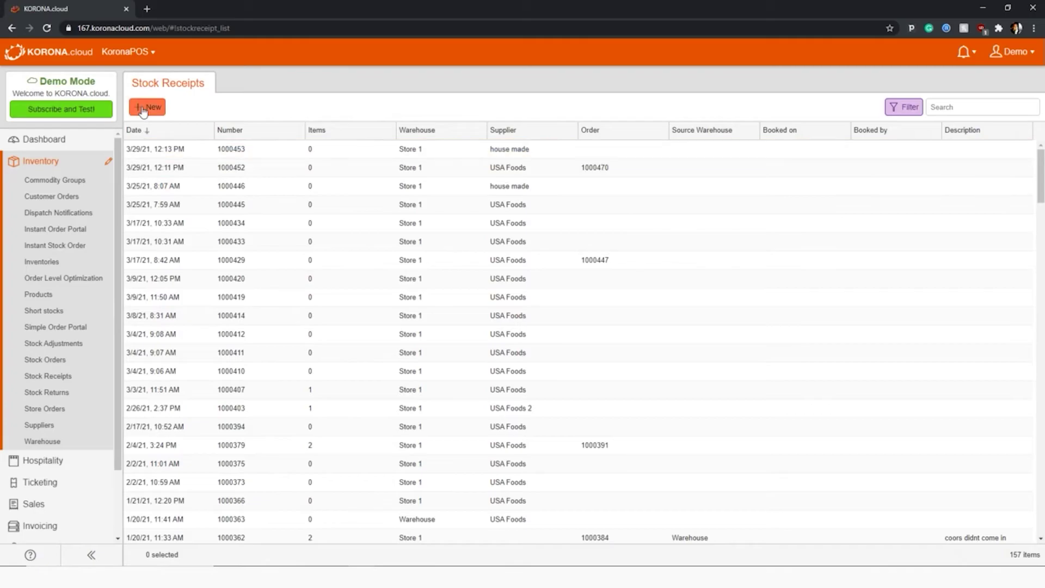
click(144, 108)
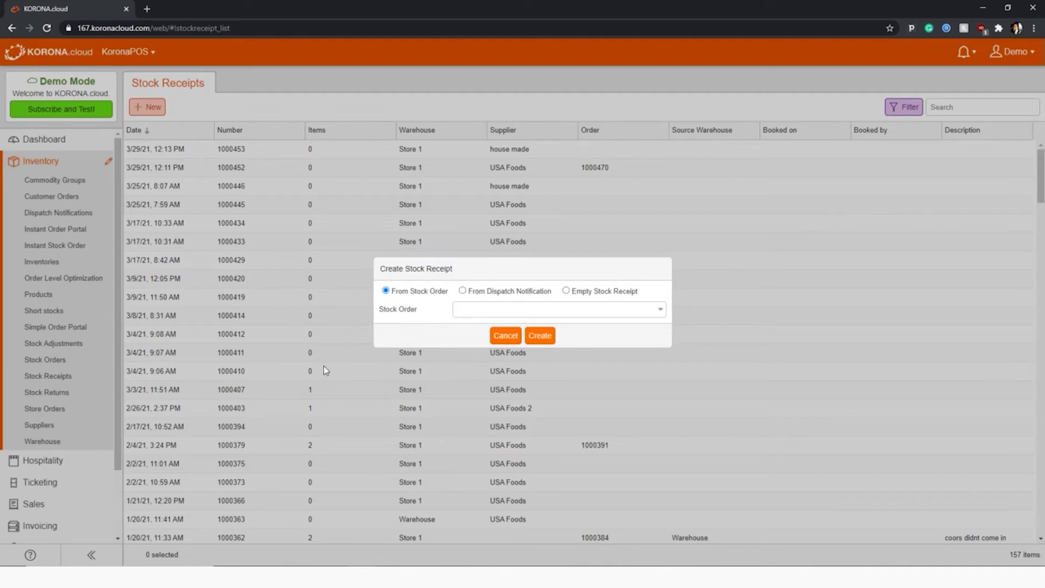
click(661, 311)
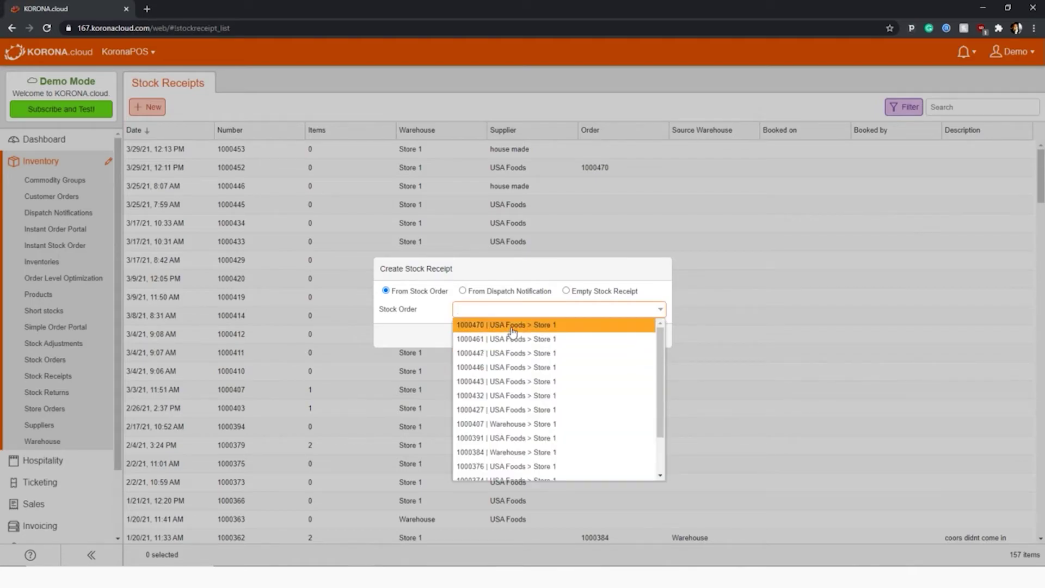
click(511, 325)
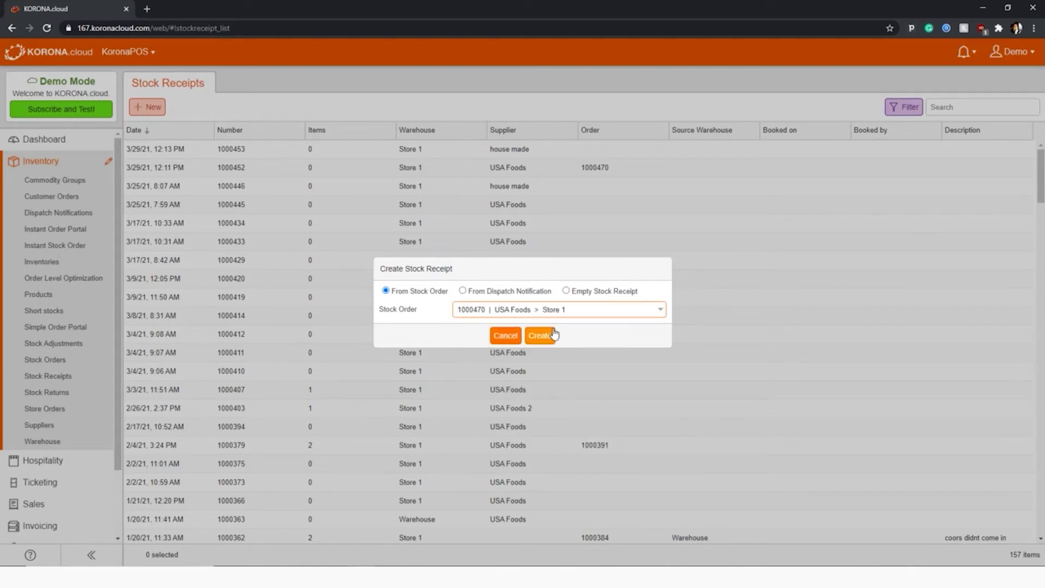
click(469, 377)
Open the inventory's product list and browse the products with their commodity groups and assortments.
click(57, 298)
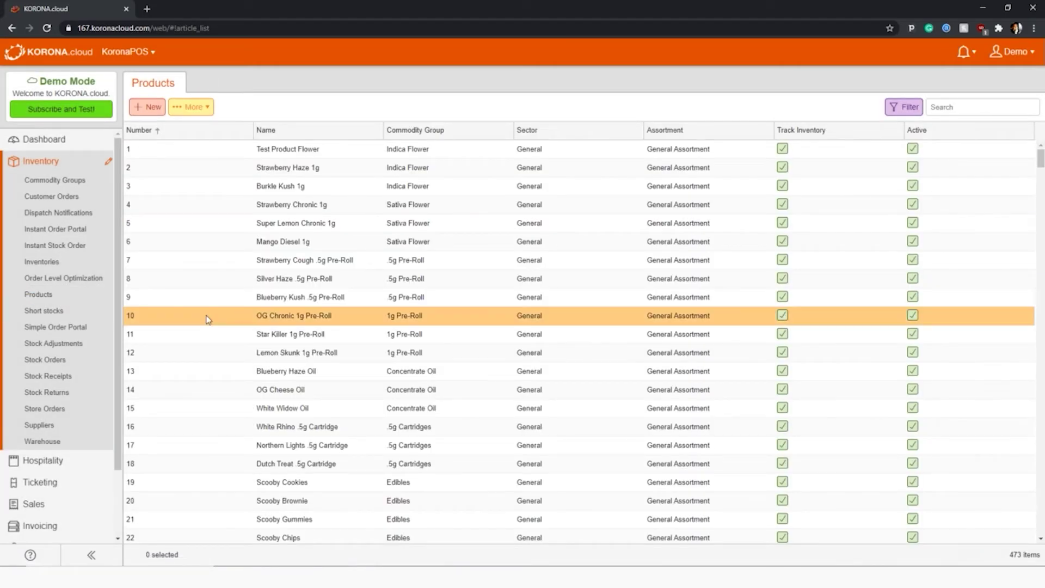
scroll(244, 272, down, 7)
scroll(245, 265, down, 2)
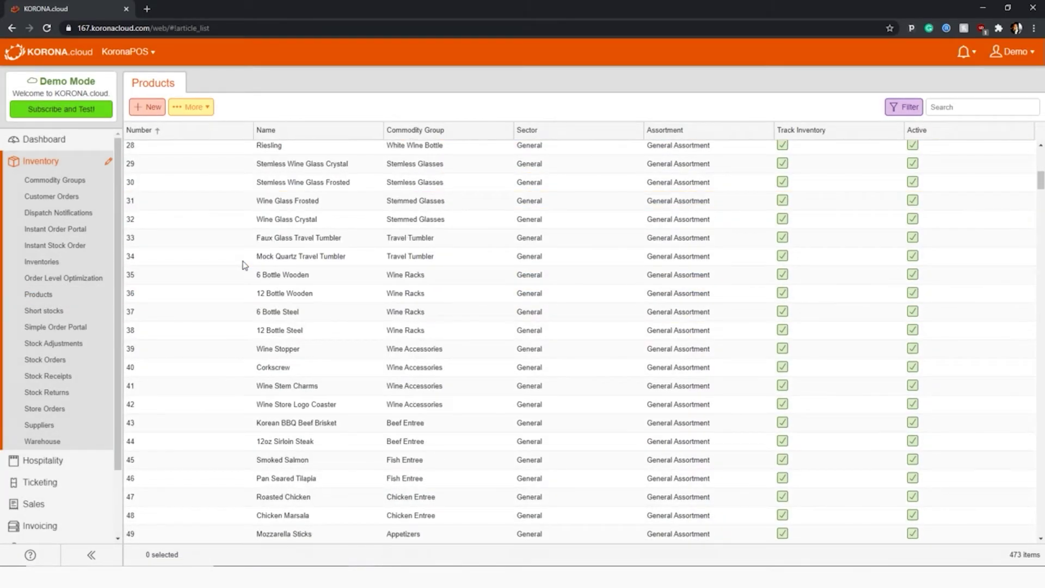
scroll(244, 265, down, 2)
scroll(245, 265, down, 3)
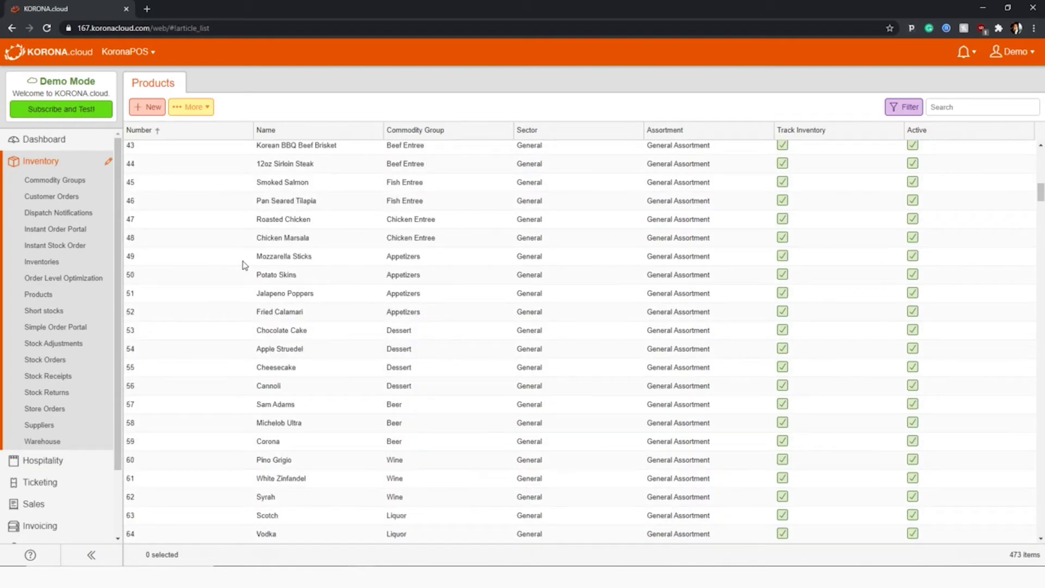
scroll(245, 266, down, 3)
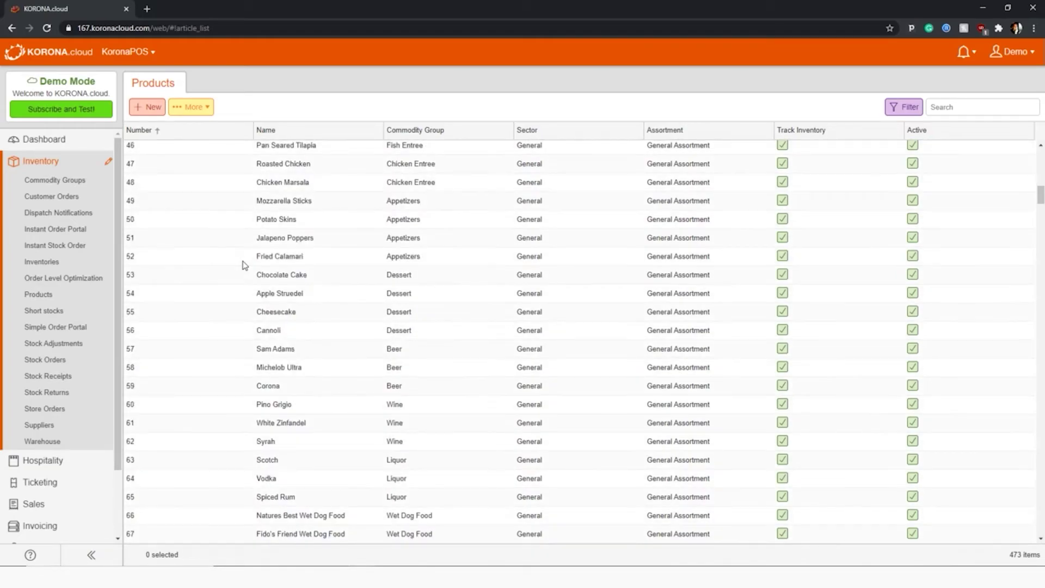
scroll(244, 265, down, 1)
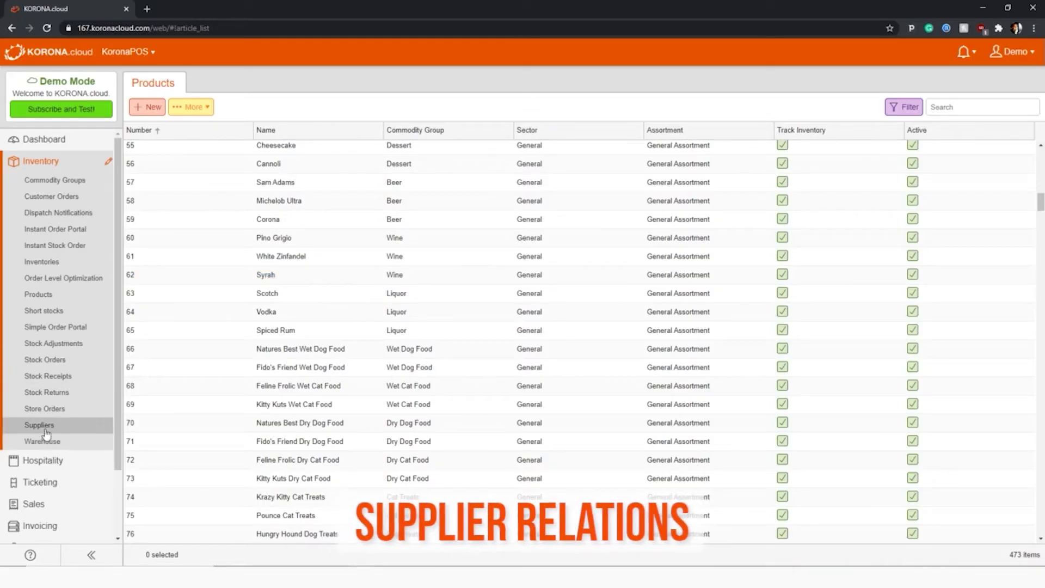
View the suppliers list and open the Store 1 stocks from the warehouse overview.
click(44, 428)
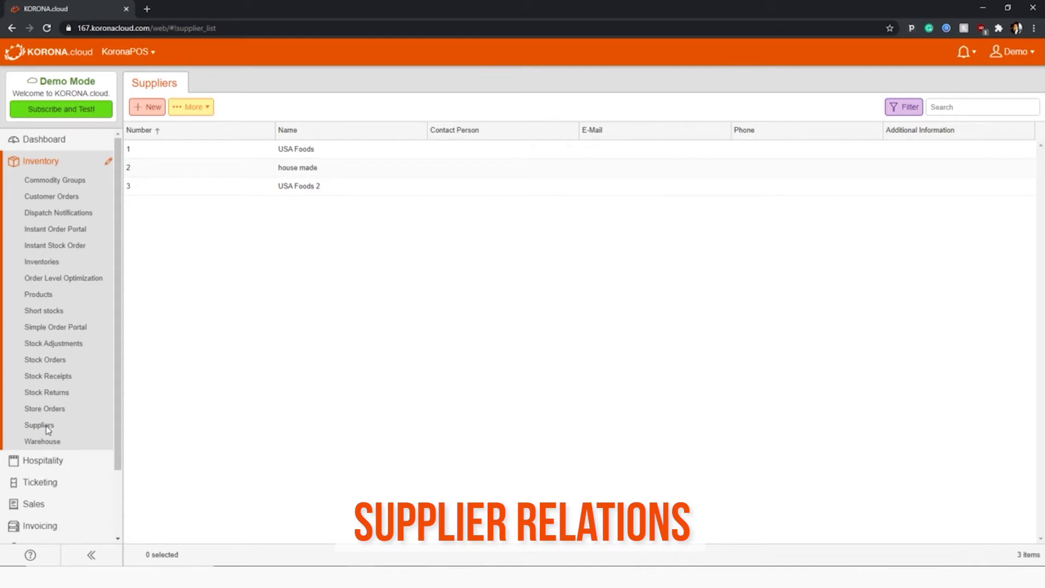
click(52, 443)
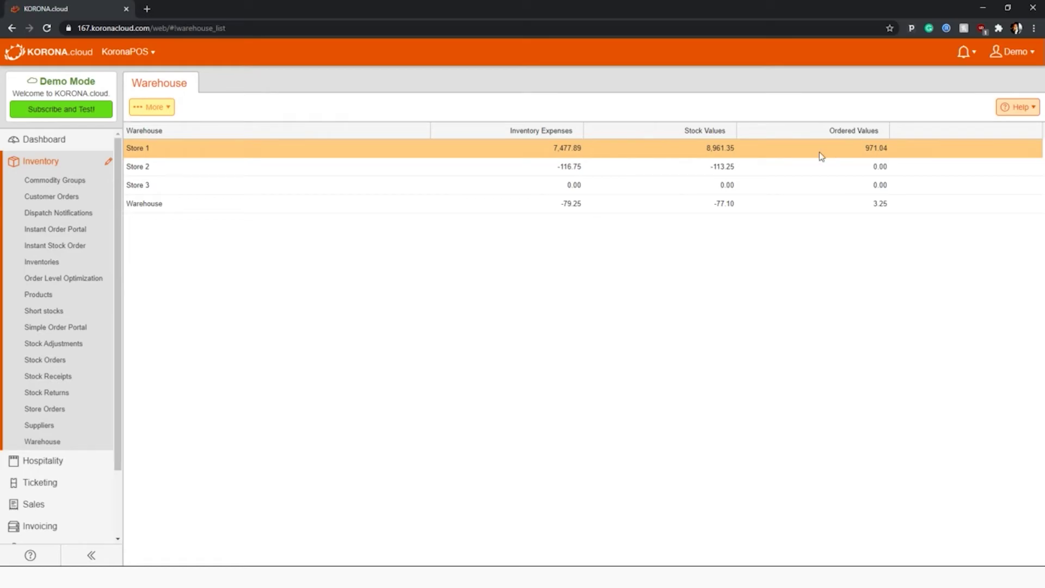
click(662, 165)
double_click(357, 154)
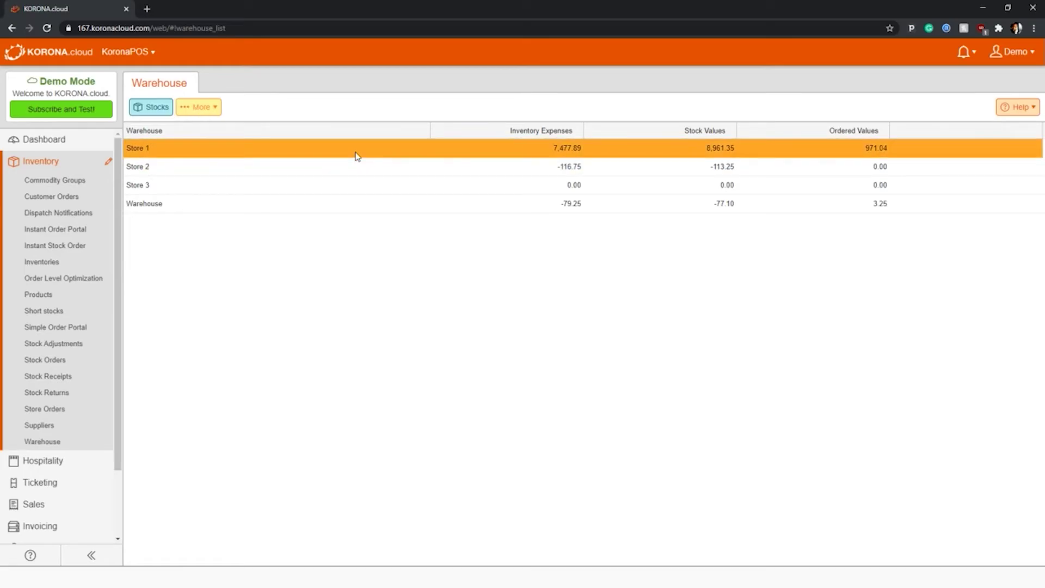
Examine the stock quantities, ordered goods, reorder levels and maximum levels of Store 1's products.
scroll(362, 303, down, 1)
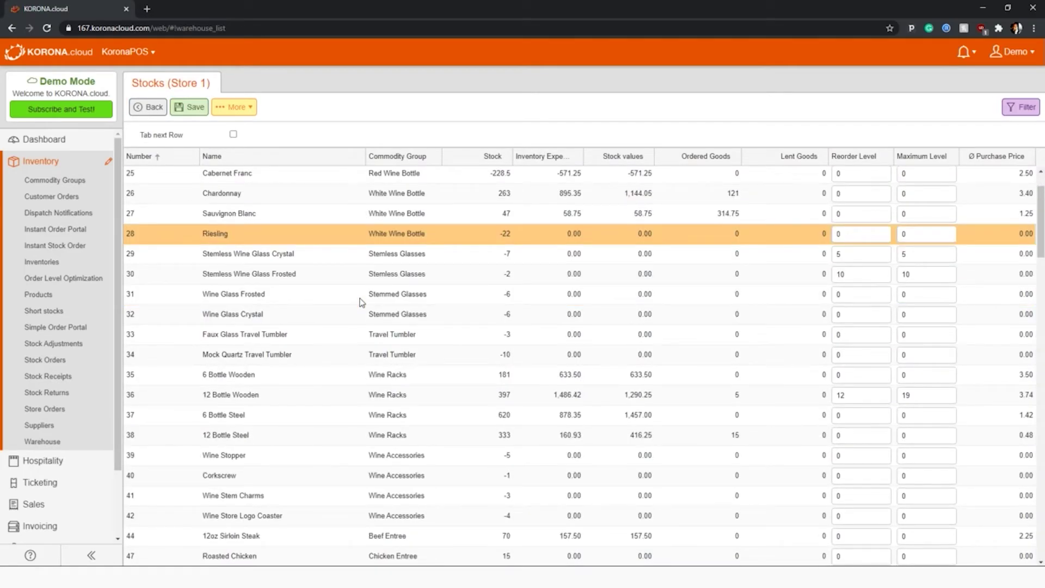
scroll(362, 303, down, 1)
scroll(362, 302, down, 4)
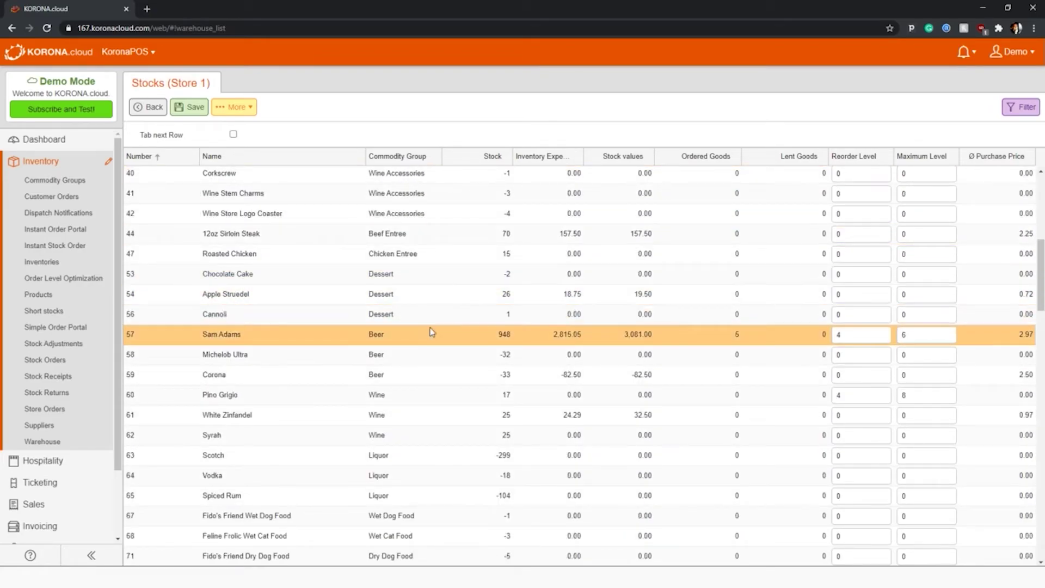
scroll(395, 346, down, 1)
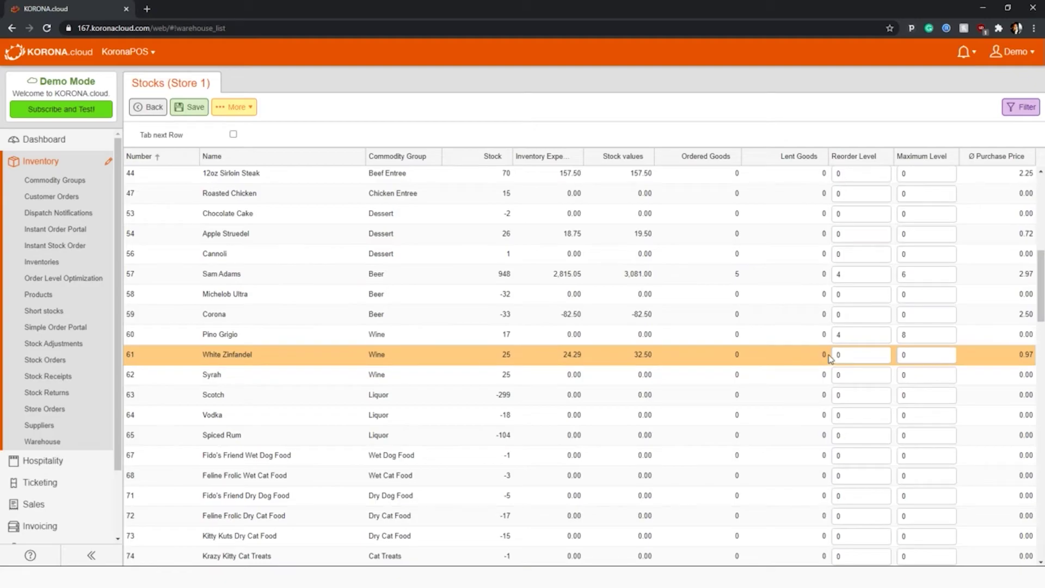
scroll(424, 380, up, 7)
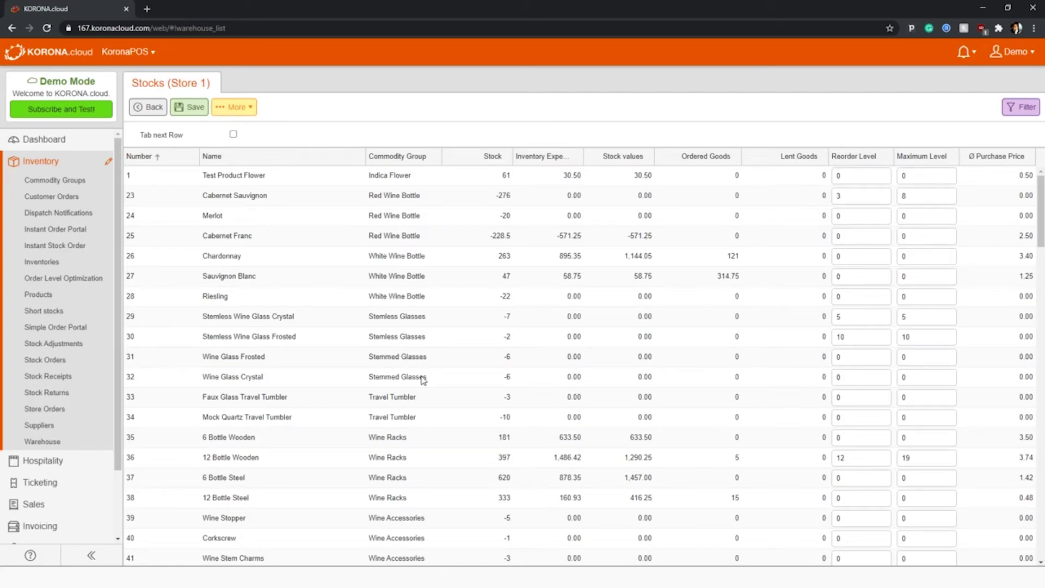
scroll(424, 381, down, 1)
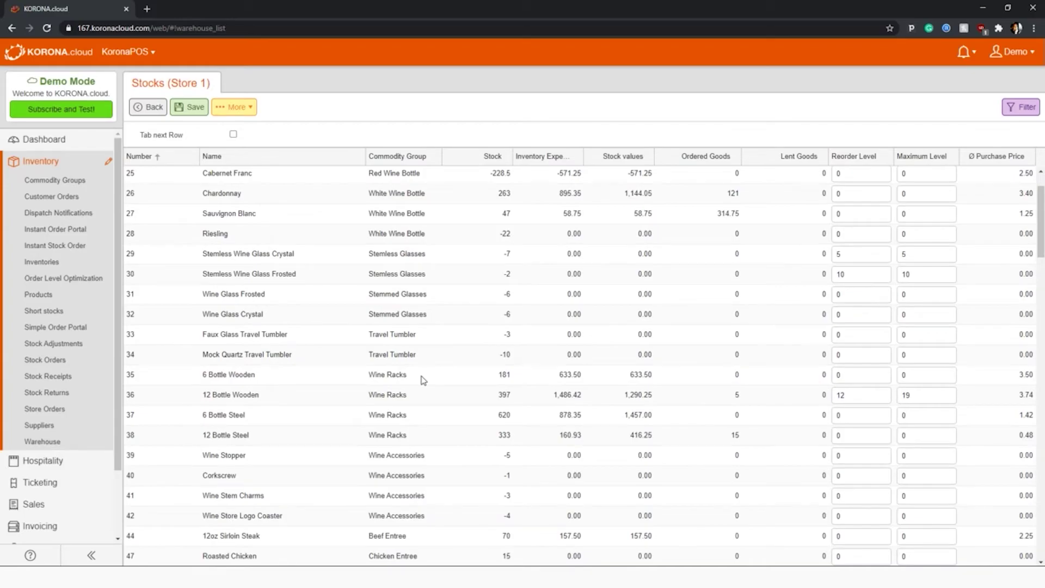
scroll(425, 380, down, 2)
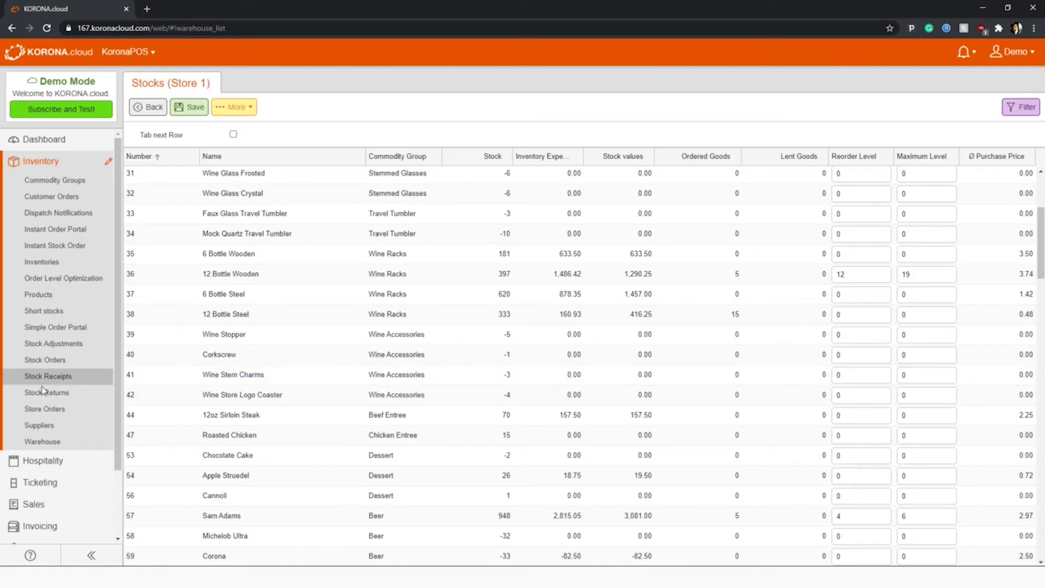
Expand the Sales section, view a blank new promotion form, and leave it for the customer list.
scroll(67, 430, down, 2)
click(68, 429)
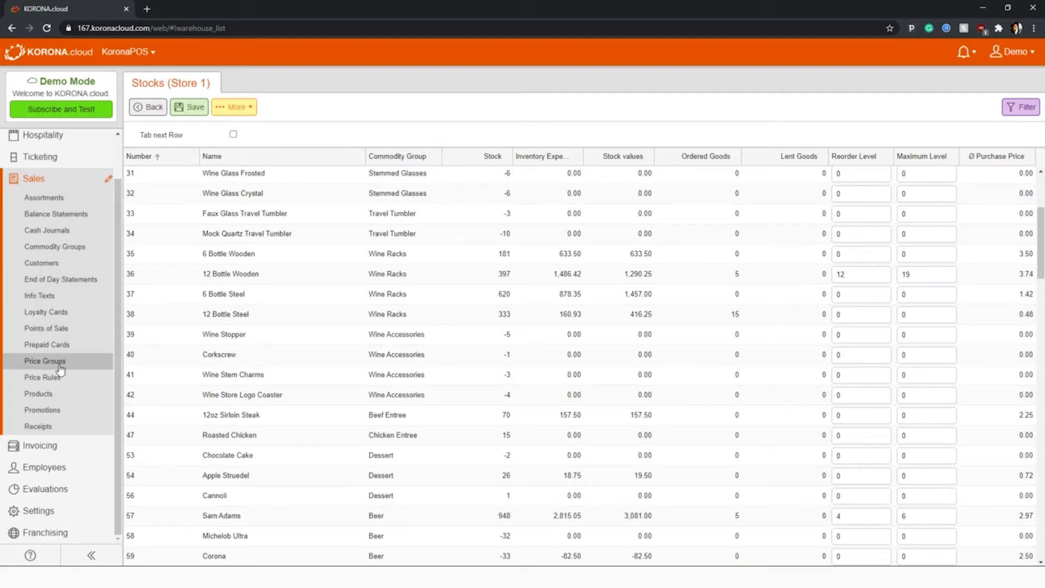
click(58, 413)
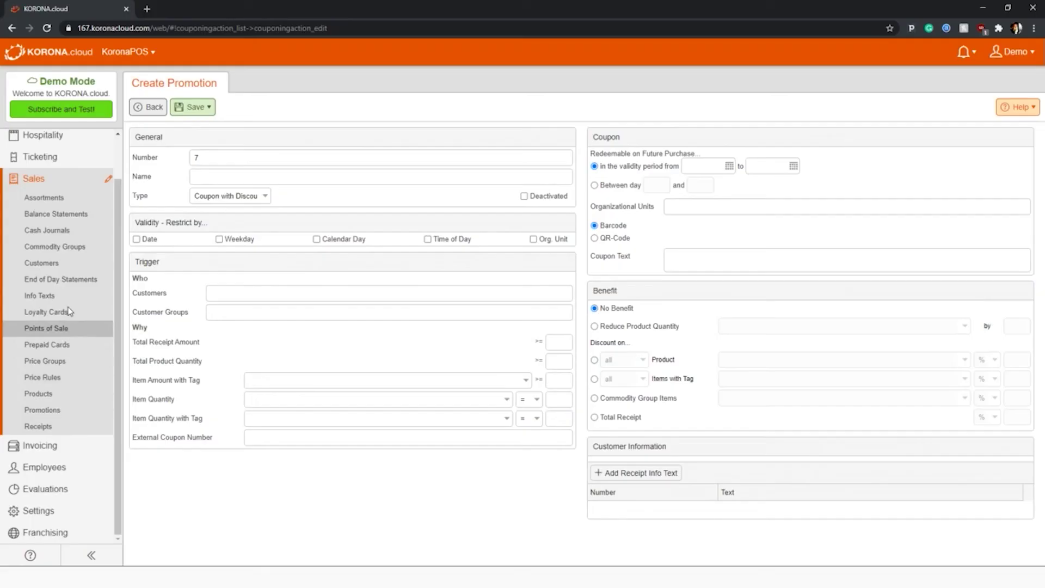
click(54, 263)
click(531, 331)
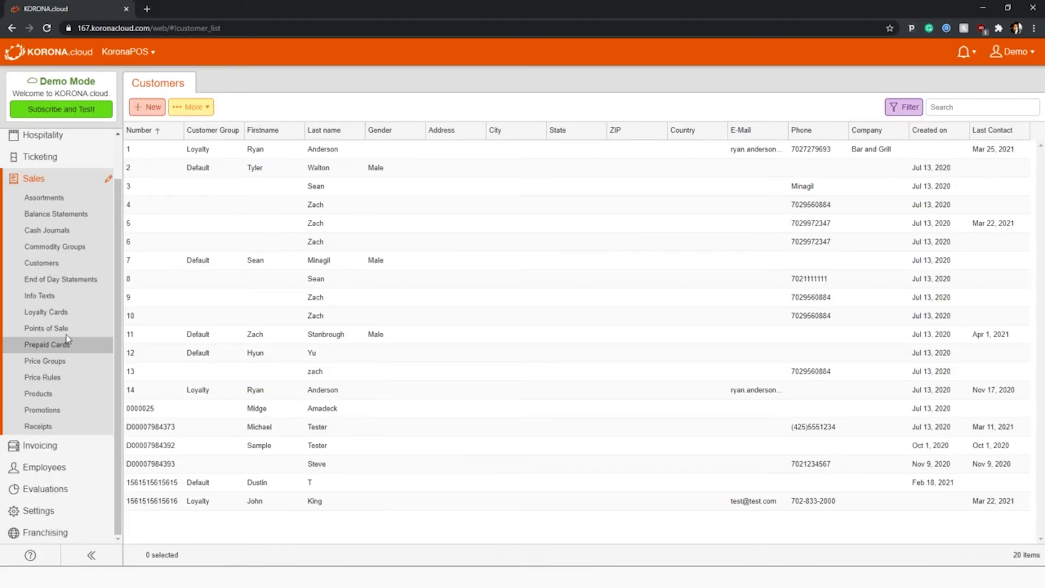
Open the end of day statements and filter them to point of sale POS 01 and Last Year.
click(79, 281)
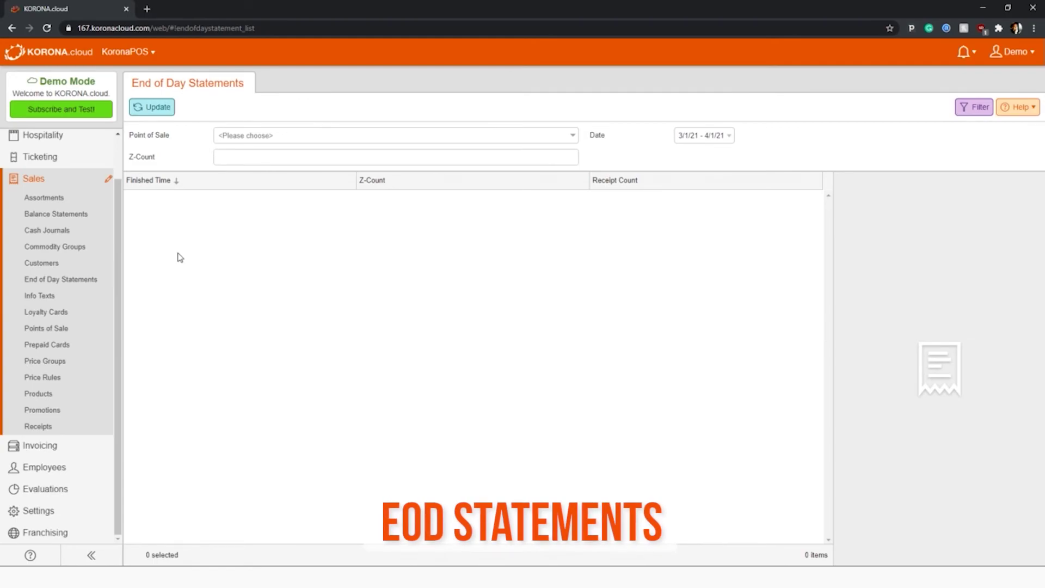
click(572, 137)
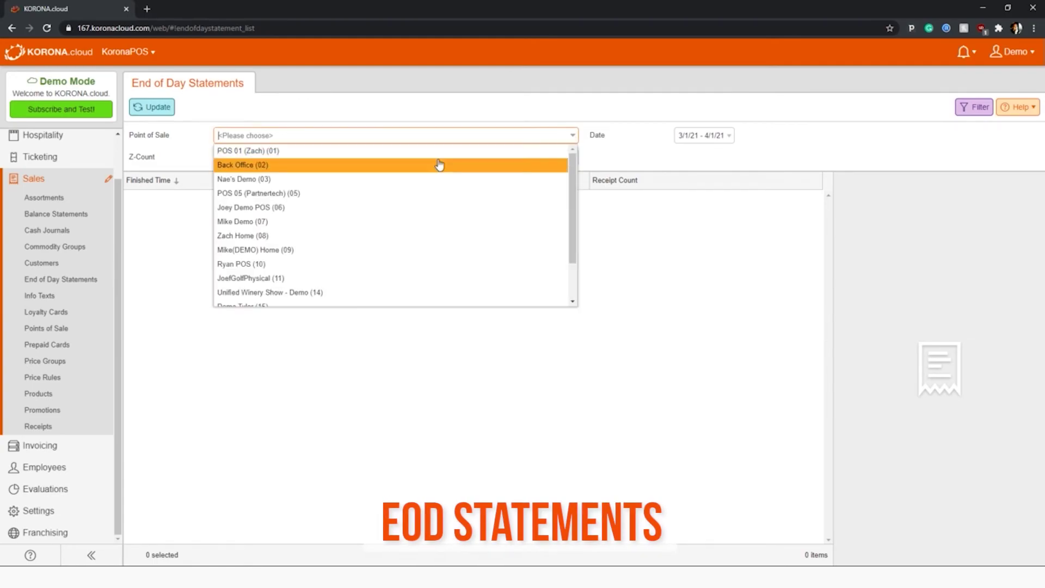
click(325, 156)
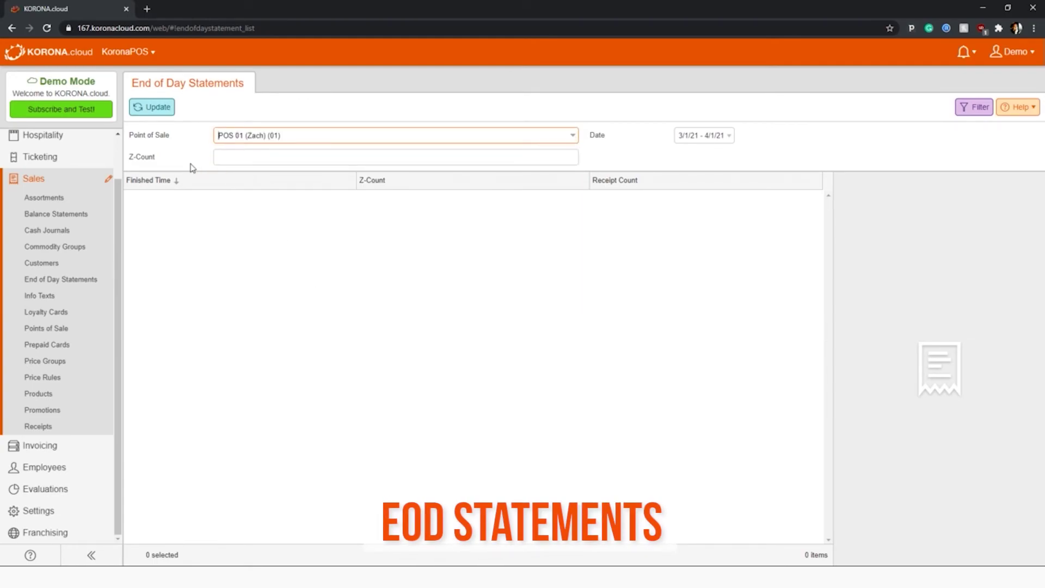
click(729, 136)
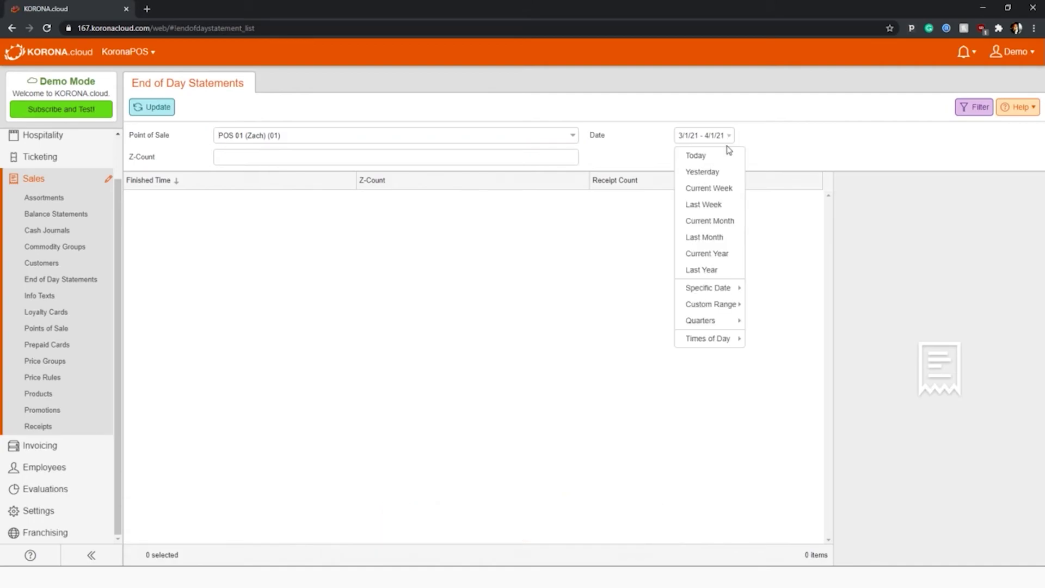
mouse_move(706, 307)
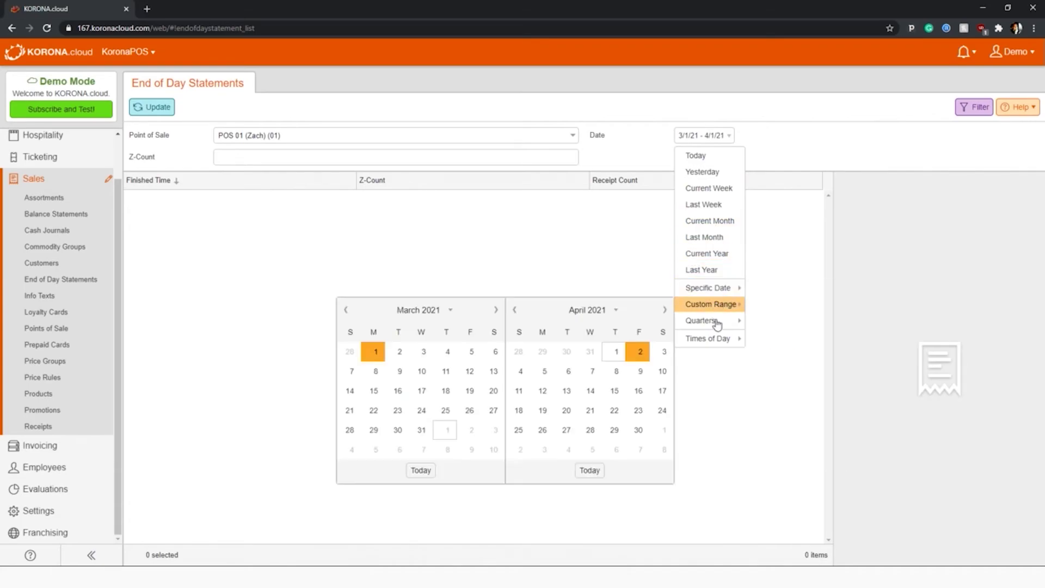
mouse_move(712, 350)
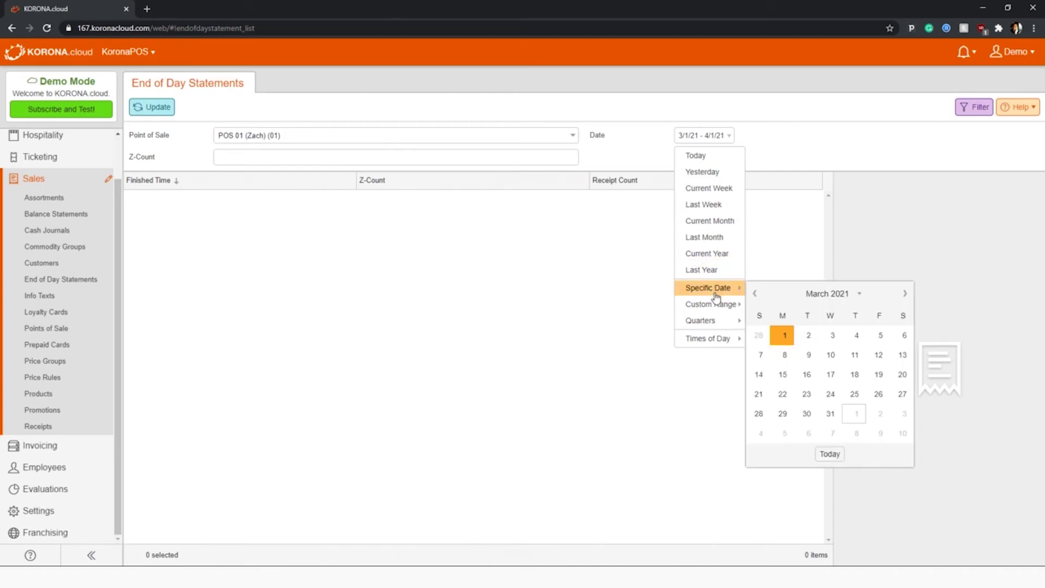
click(701, 269)
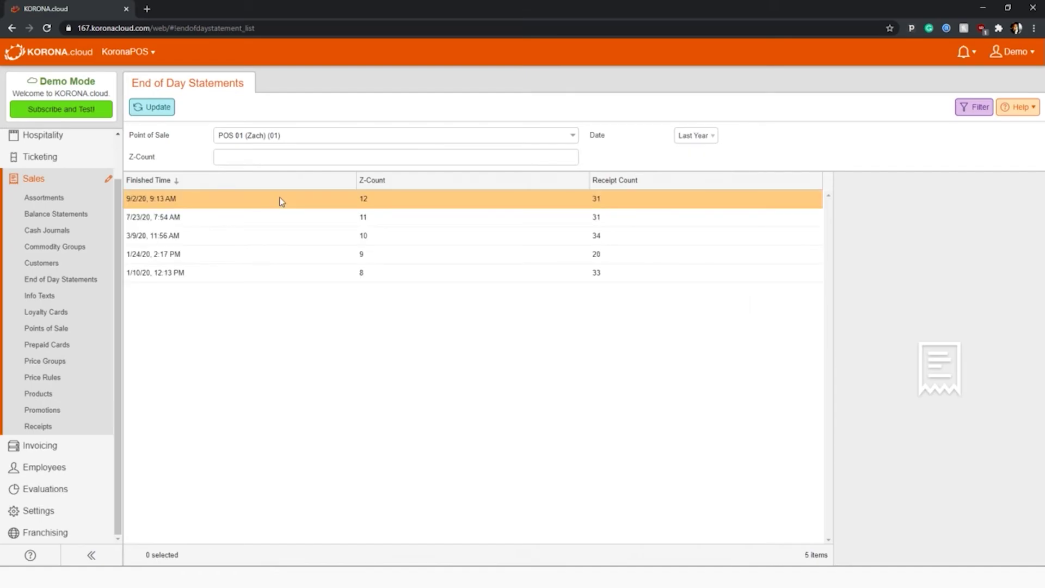
Read the 9/2/20 end of day statement down to its cashier actions, and expand the Invoicing section.
click(281, 201)
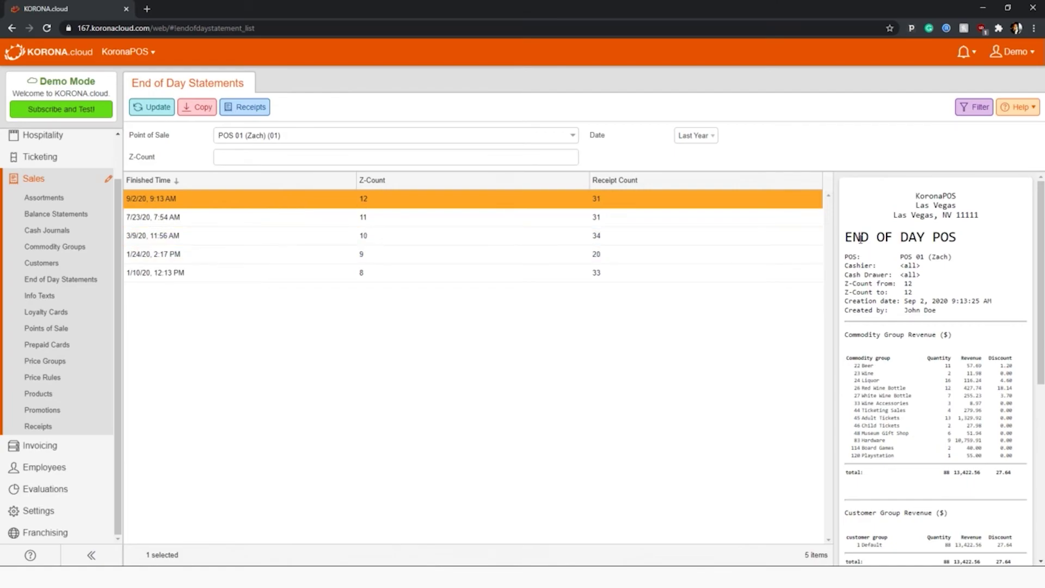
scroll(861, 238, down, 1)
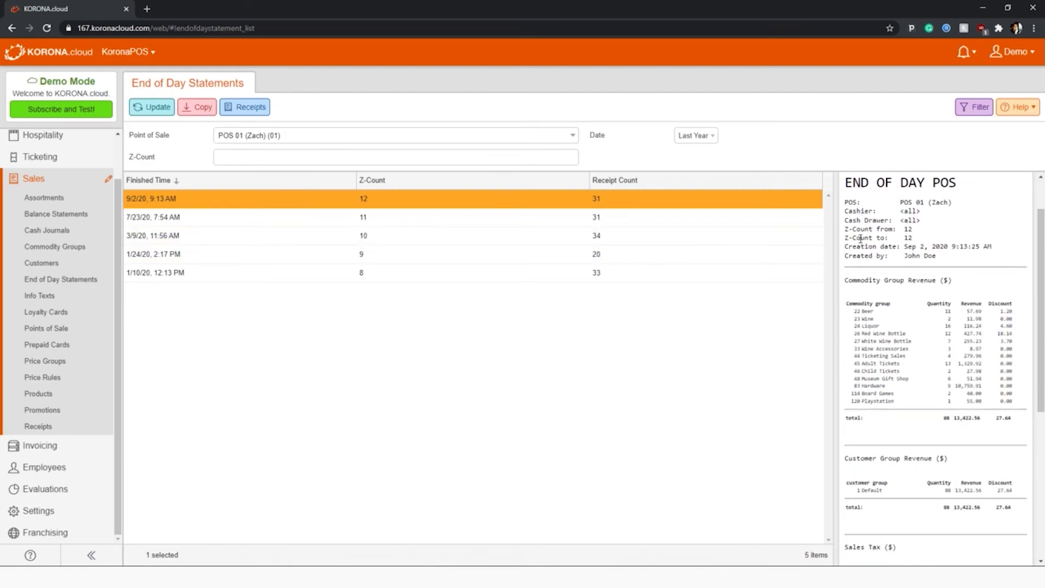
scroll(861, 239, up, 1)
scroll(860, 239, down, 6)
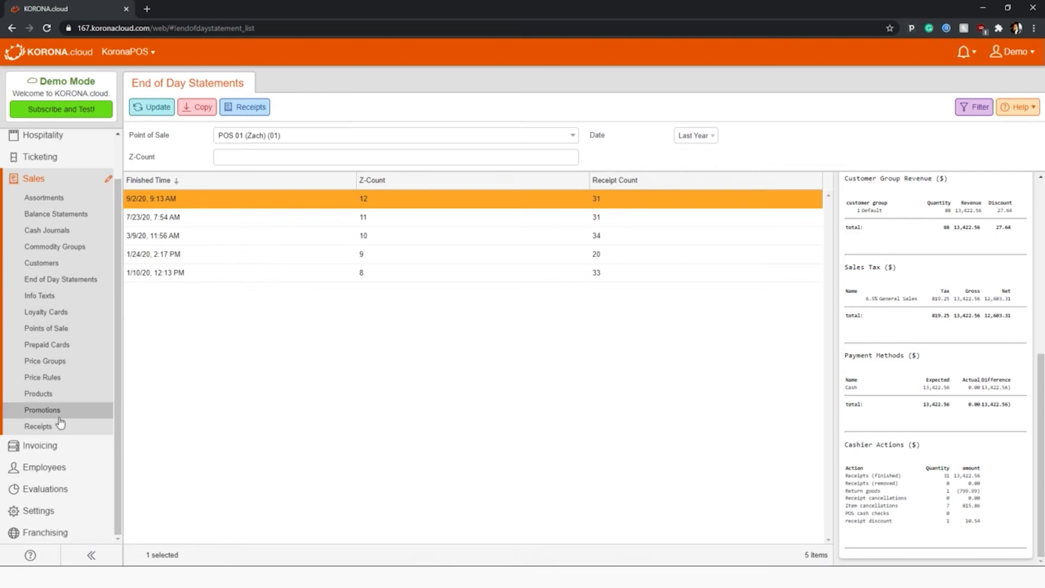
click(67, 456)
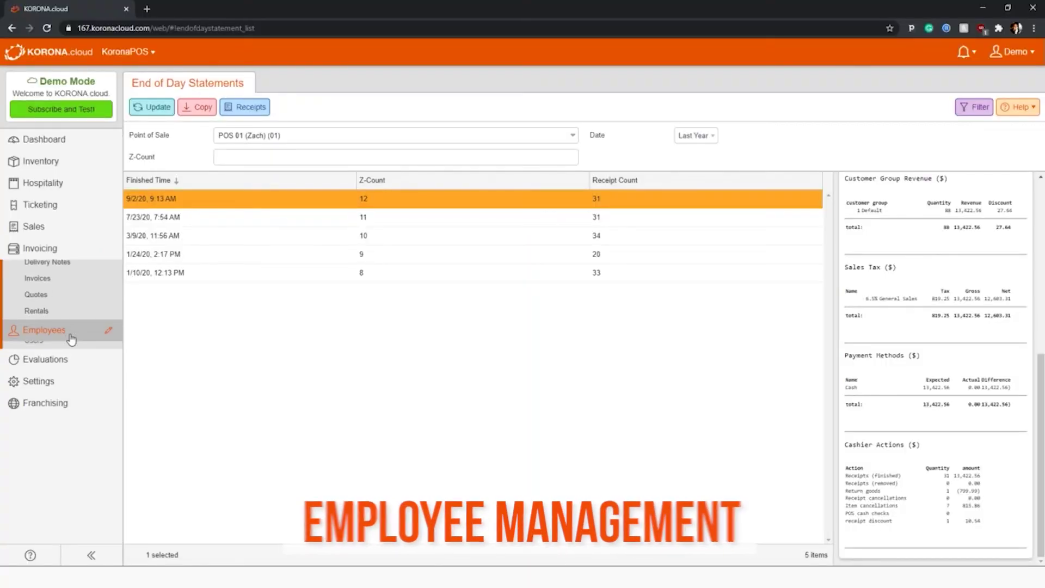
Expand the Employees section to show its entries, and look through the list of available reports in the Evaluations section.
click(70, 337)
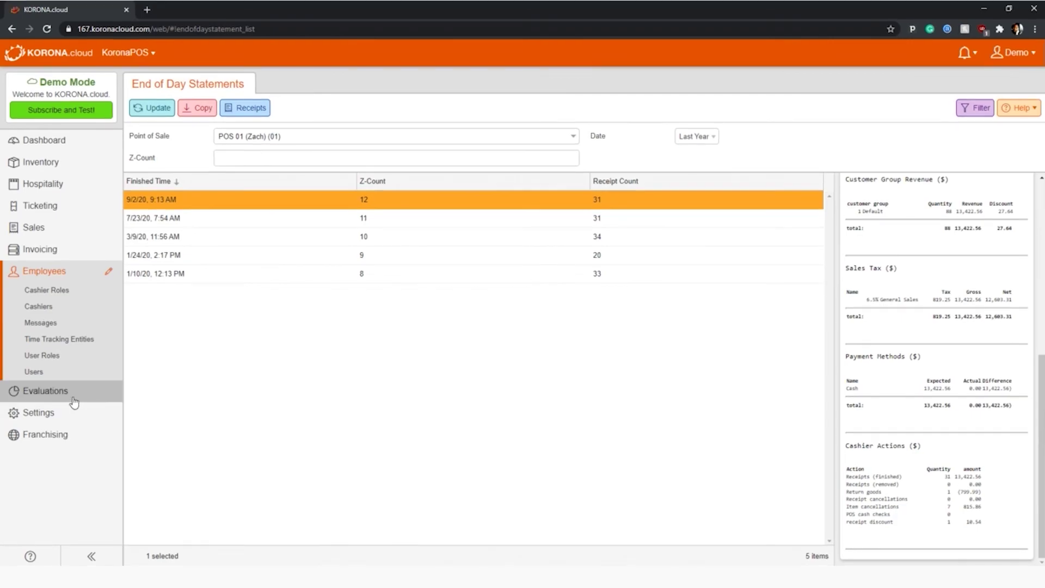
click(70, 390)
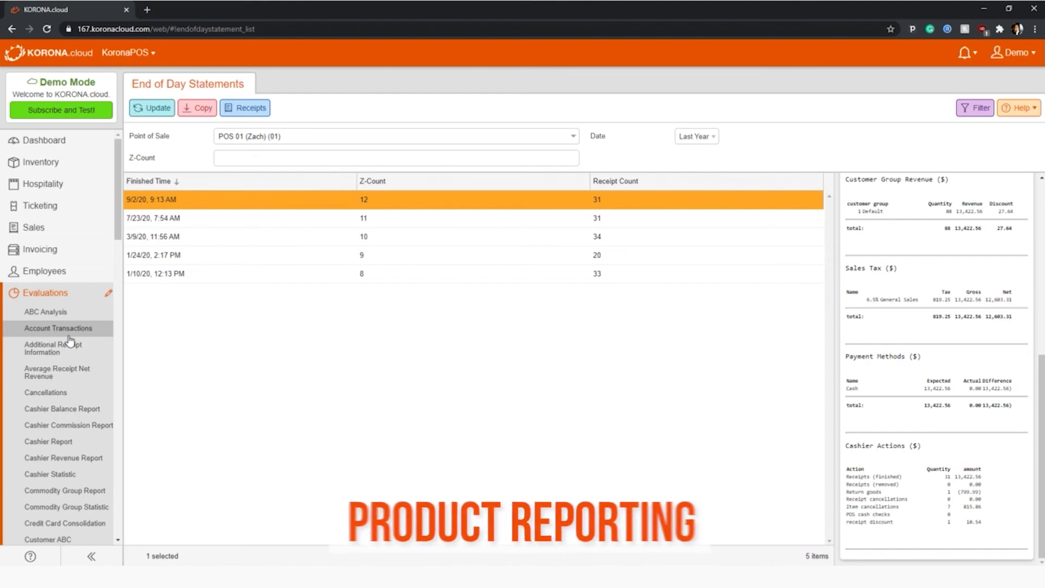
scroll(70, 341, down, 2)
scroll(69, 341, down, 2)
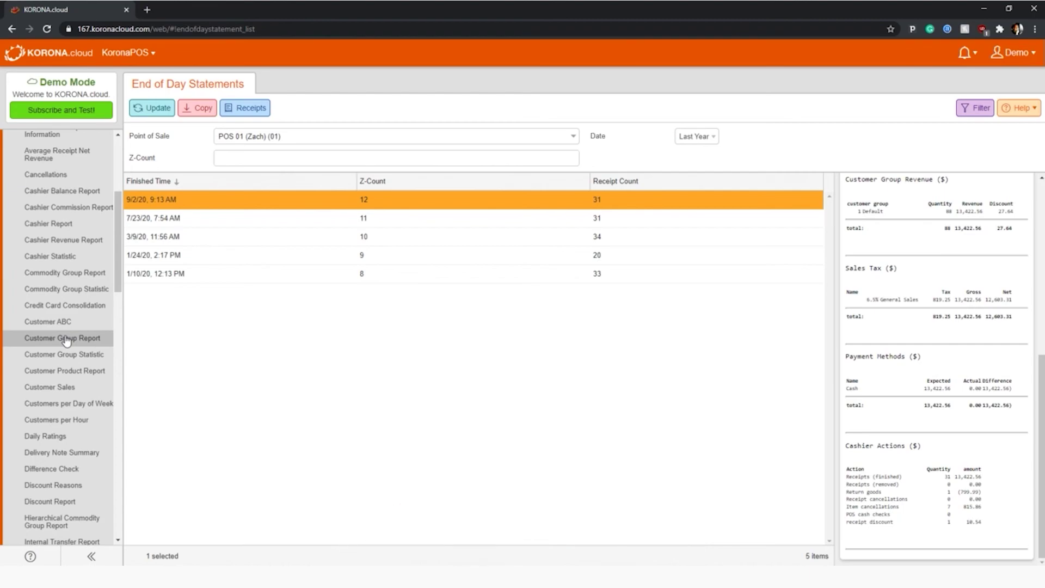
scroll(66, 341, down, 4)
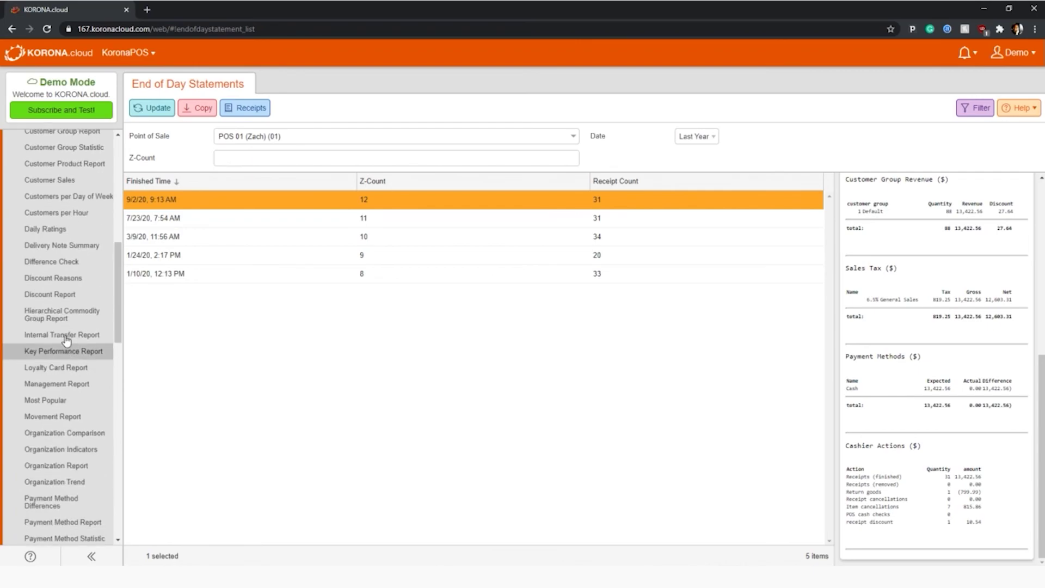
scroll(66, 341, up, 7)
scroll(66, 341, down, 5)
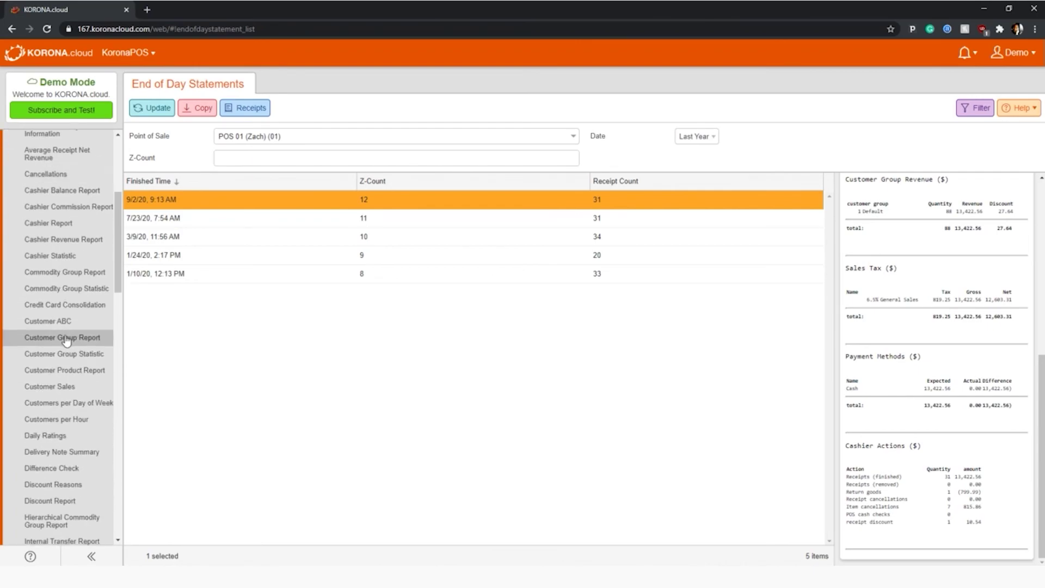
scroll(67, 341, down, 3)
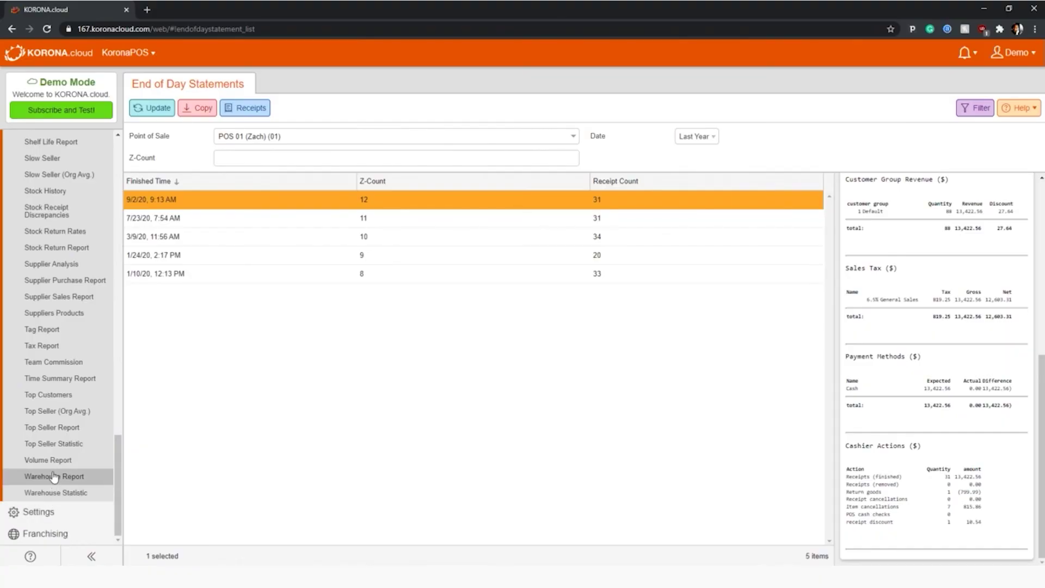
Expand the Settings section below the reports and look through its configuration entries.
click(52, 512)
scroll(65, 389, up, 3)
scroll(72, 392, down, 3)
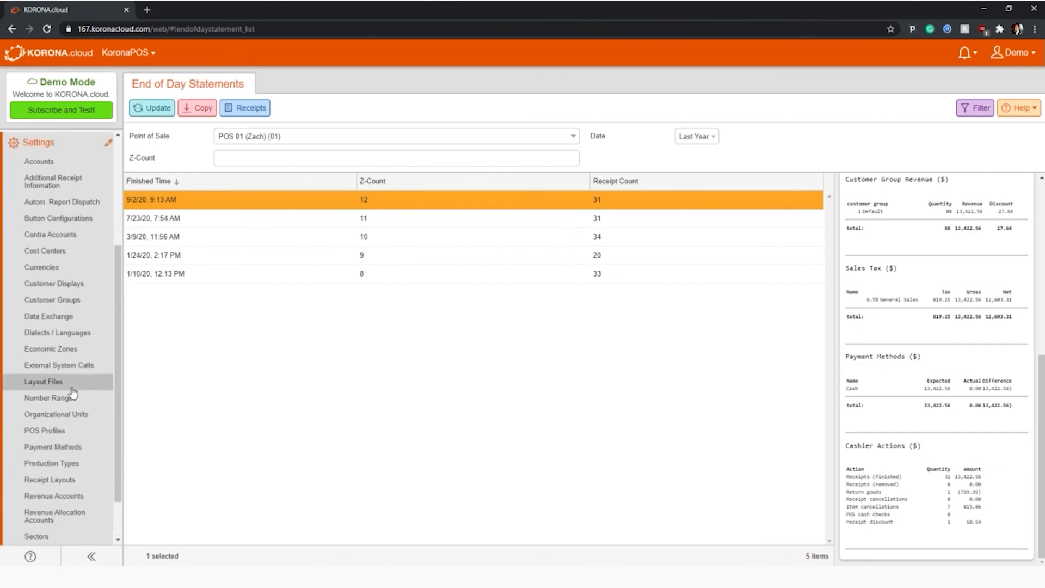